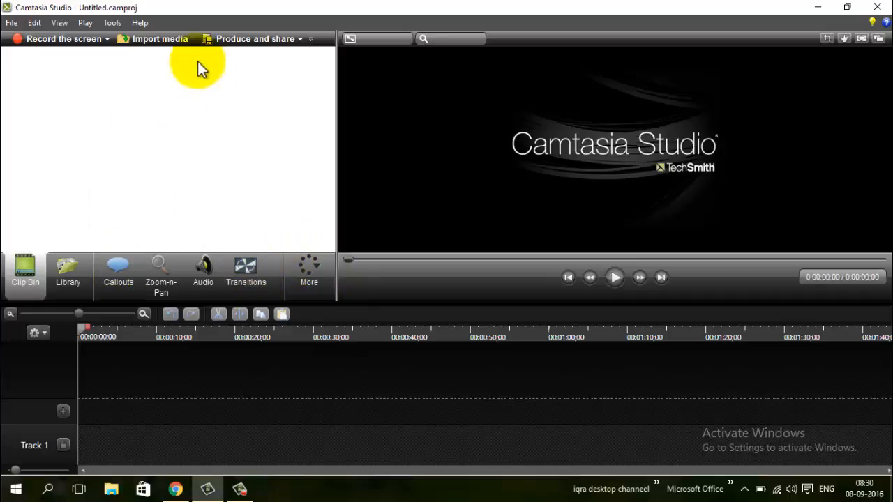
- Import 474404346.mp4 from the Data (E:) drive and place it at the start of the timeline above Track 1
left_click(161, 40)
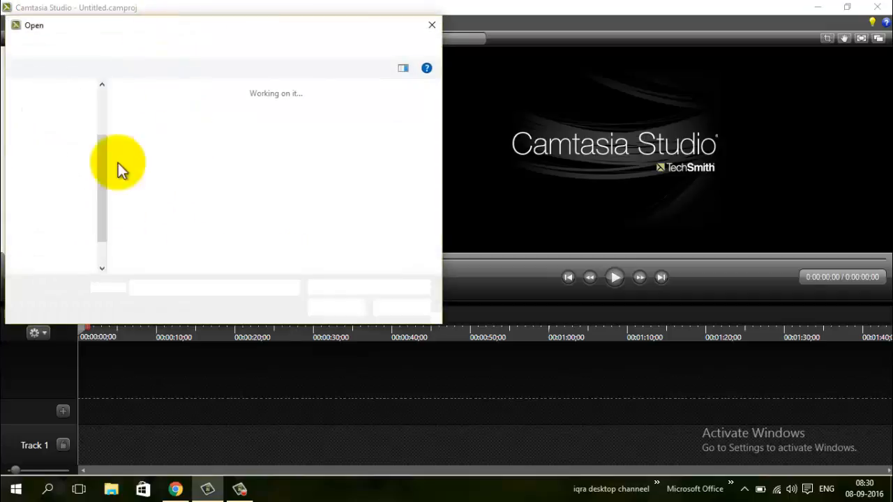
scroll(79, 216, "down", 2)
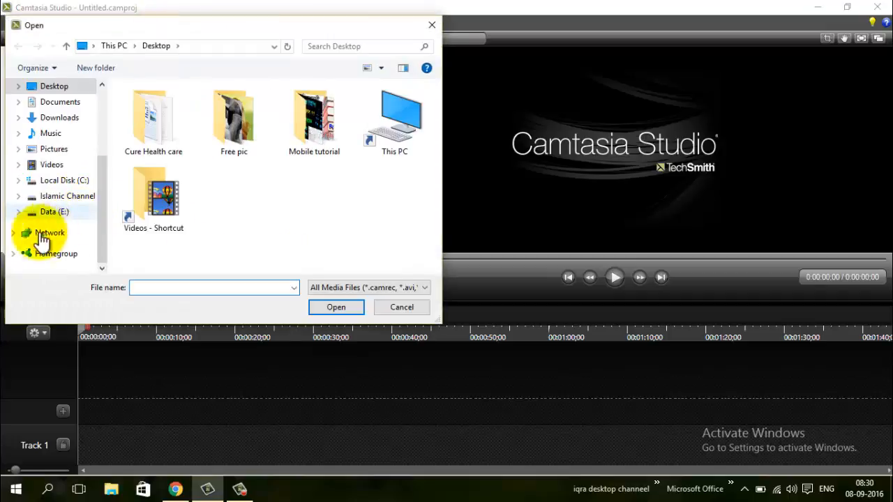
left_click(72, 212)
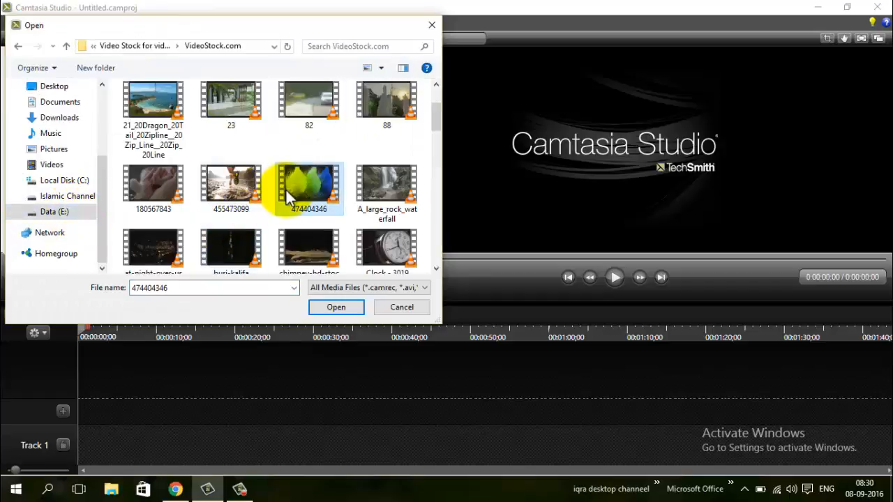
double_click(285, 188)
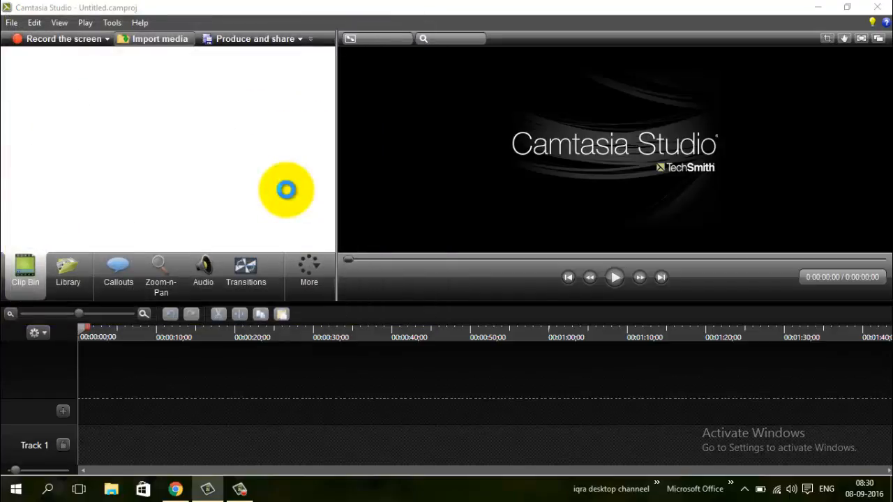
left_click_drag(20, 87, 86, 411)
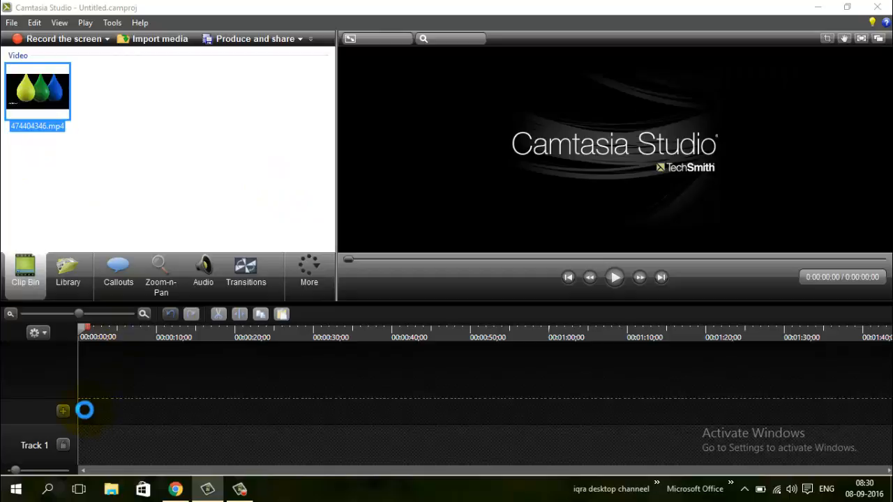
- Set the editing dimensions to 1280 x 720 for YouTube & Screencast and enlarge the clip to fill the canvas
left_click(549, 248)
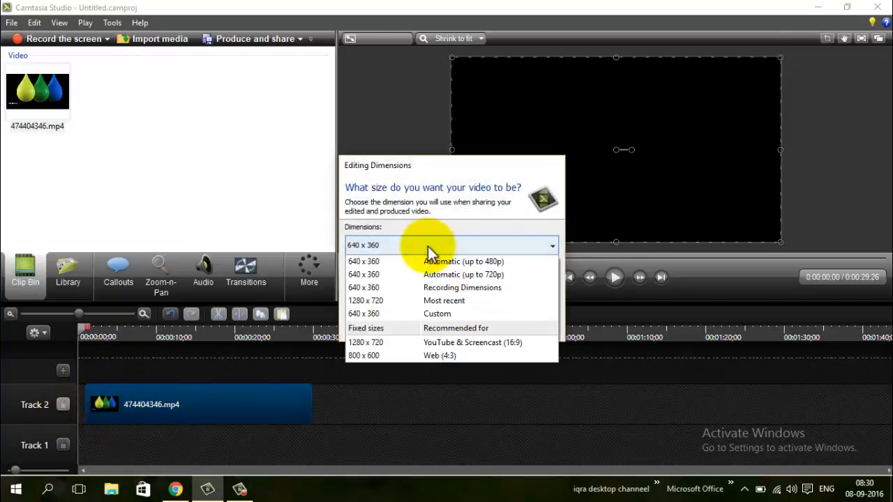
left_click(394, 343)
left_click(480, 329)
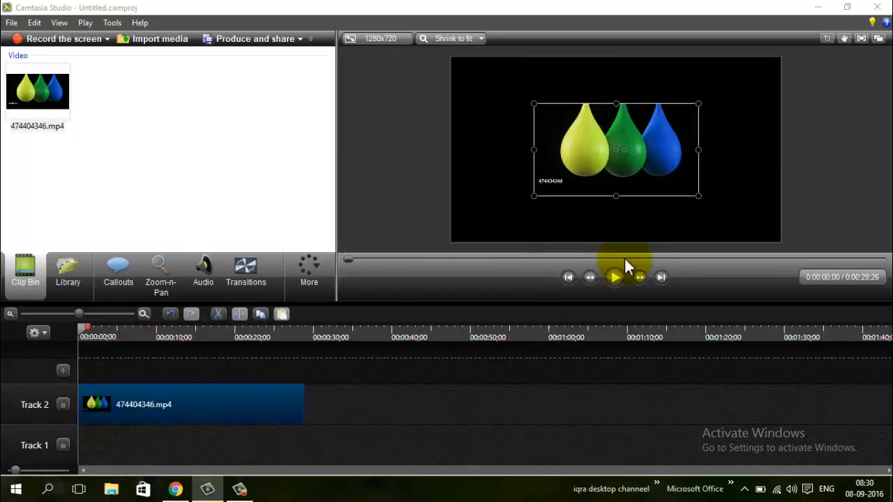
left_click_drag(585, 123, 503, 78)
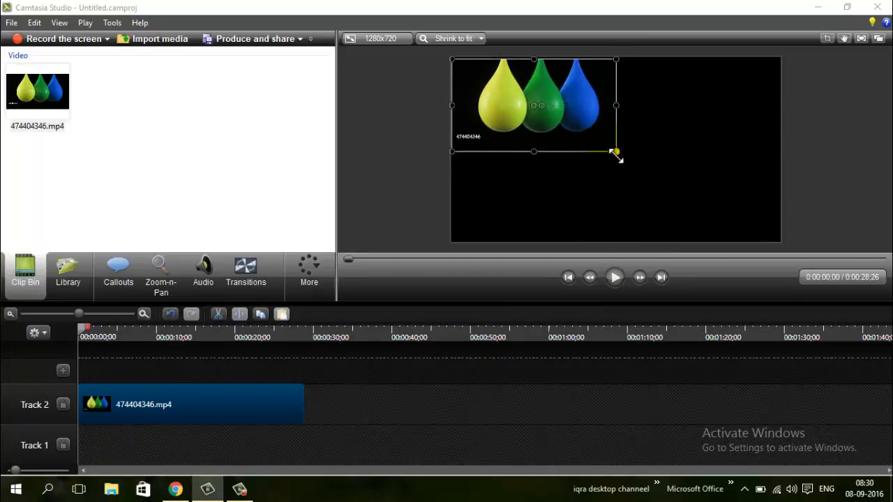
left_click_drag(617, 153, 768, 245)
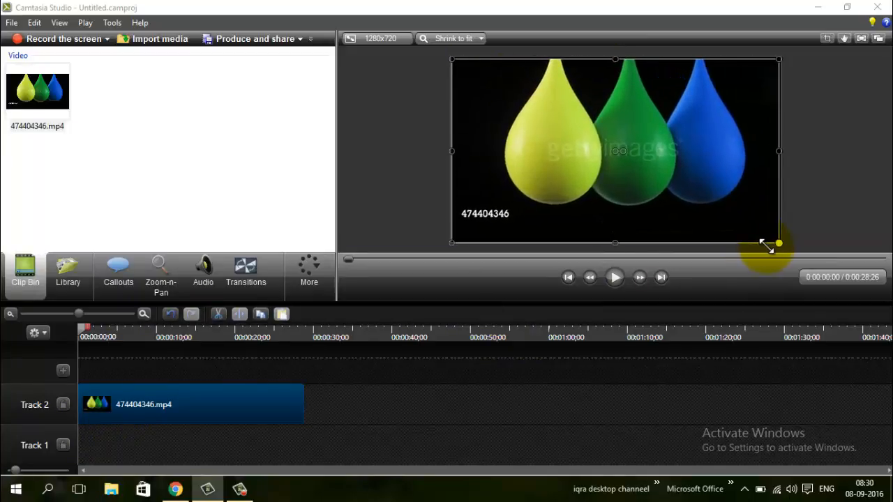
- Add a pointy arrow callout at 0:00:03;12 and look through the available callout shapes
left_click(91, 313)
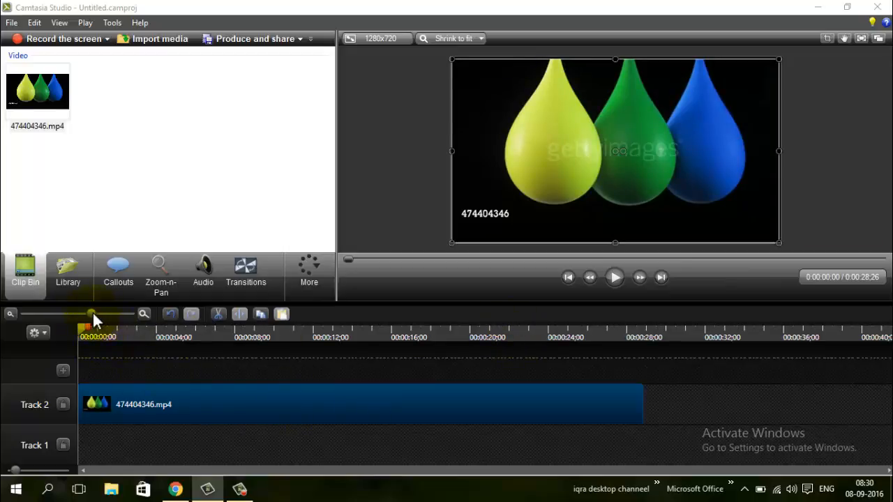
left_click(114, 332)
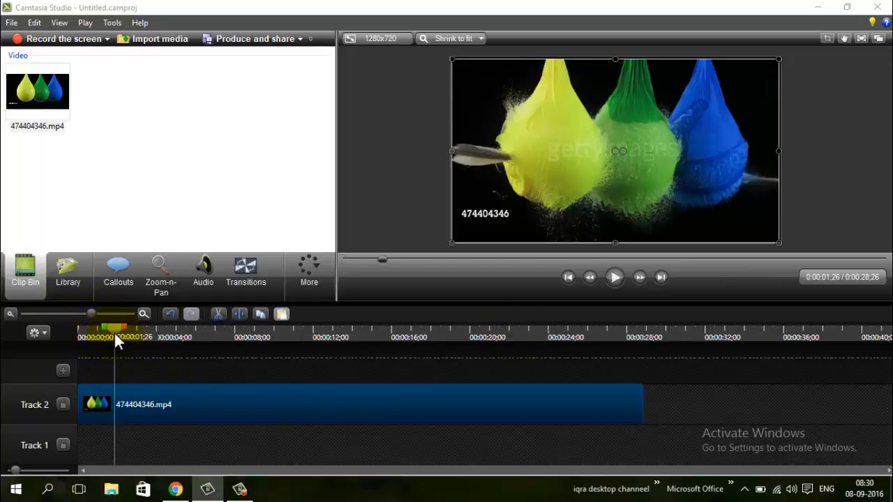
left_click(131, 287)
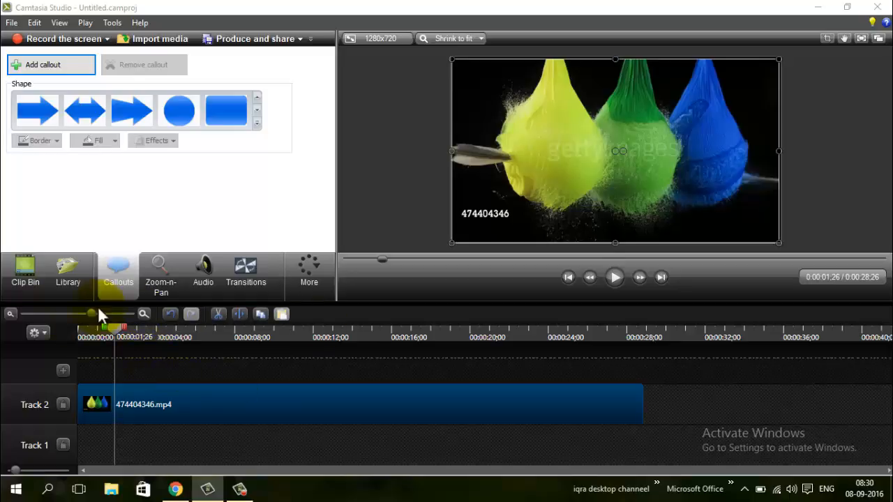
left_click(147, 333)
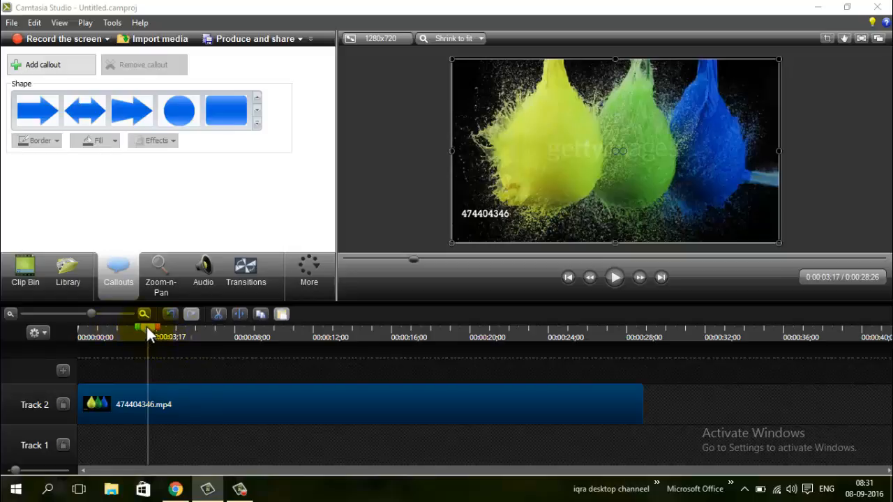
left_click_drag(146, 326, 143, 327)
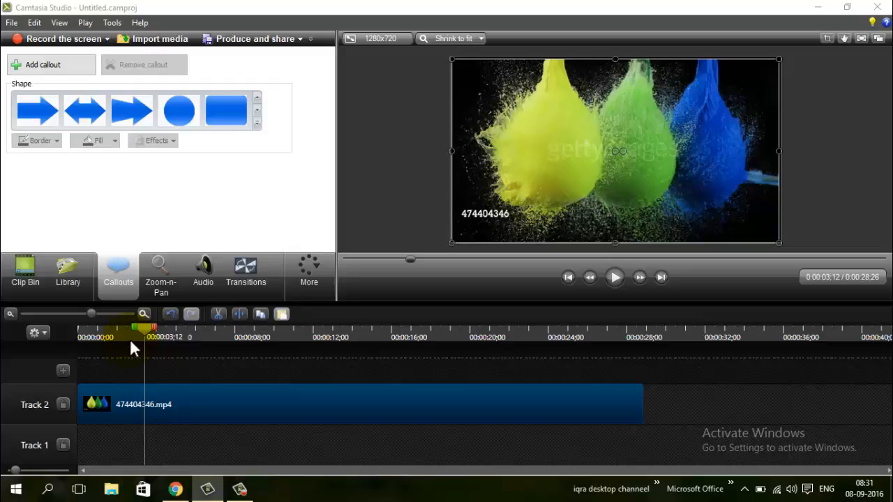
left_click(46, 67)
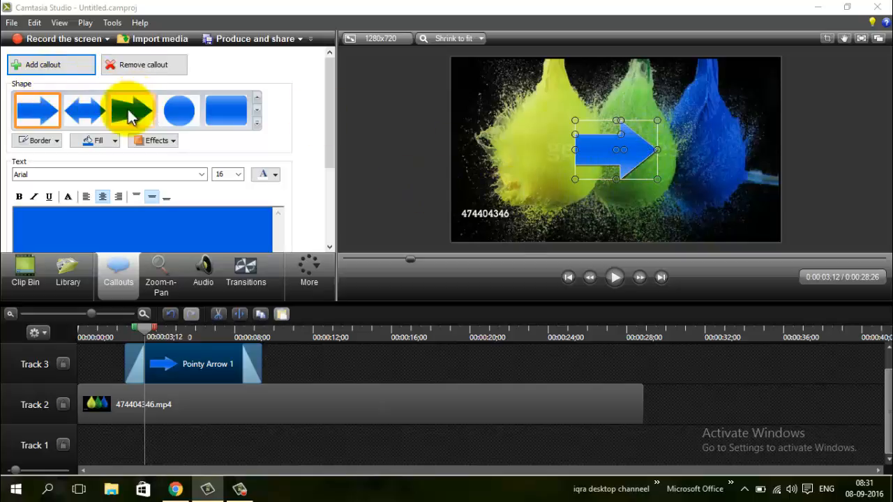
left_click(257, 124)
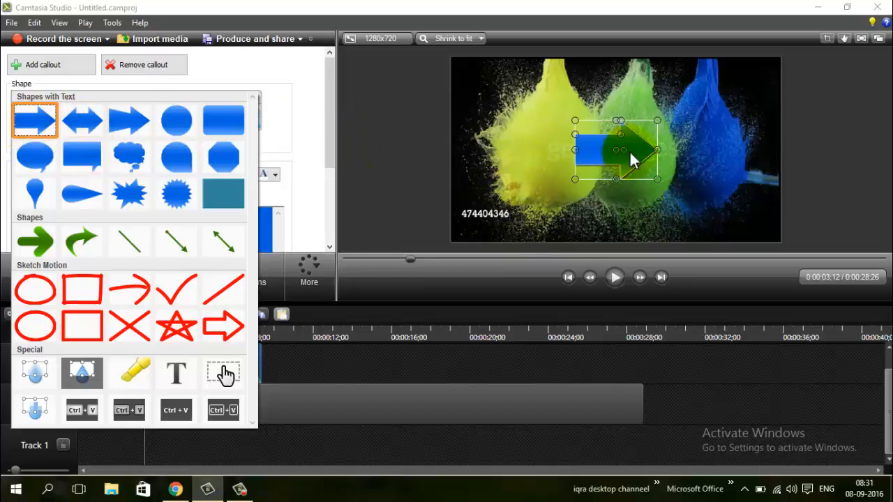
left_click(231, 88)
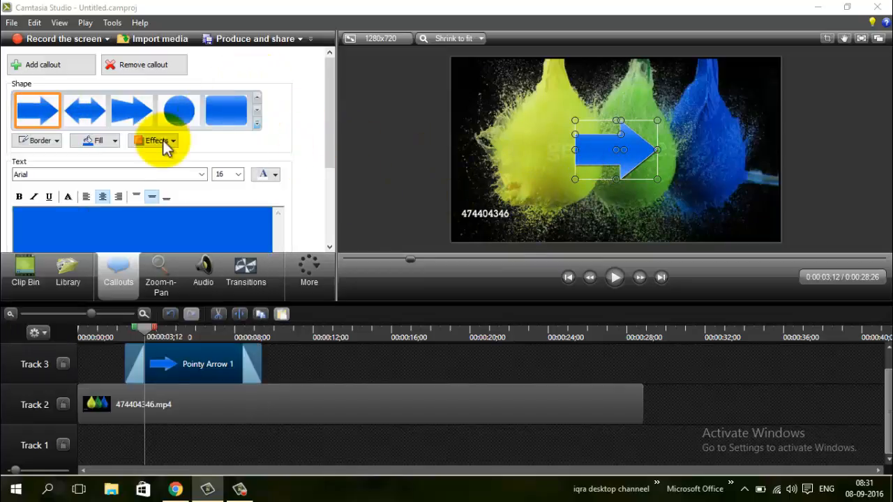
- Try a red border, a yellow border and no border on the arrow callout
left_click(56, 141)
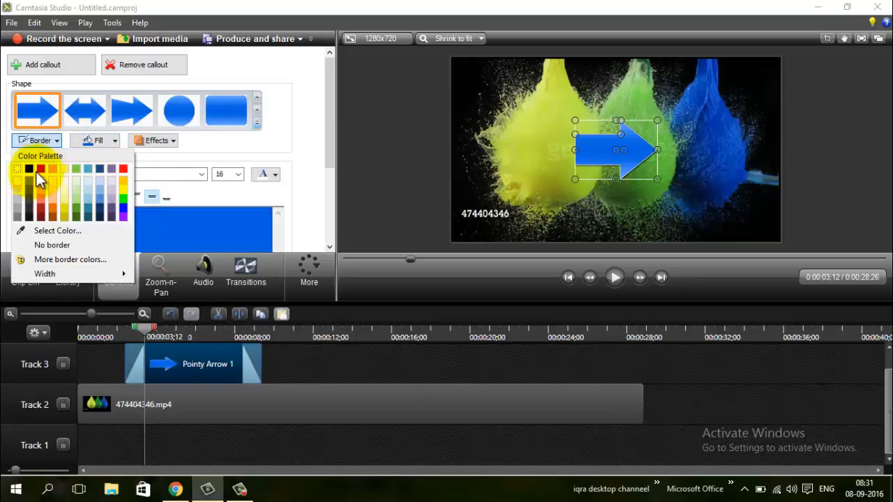
left_click(42, 170)
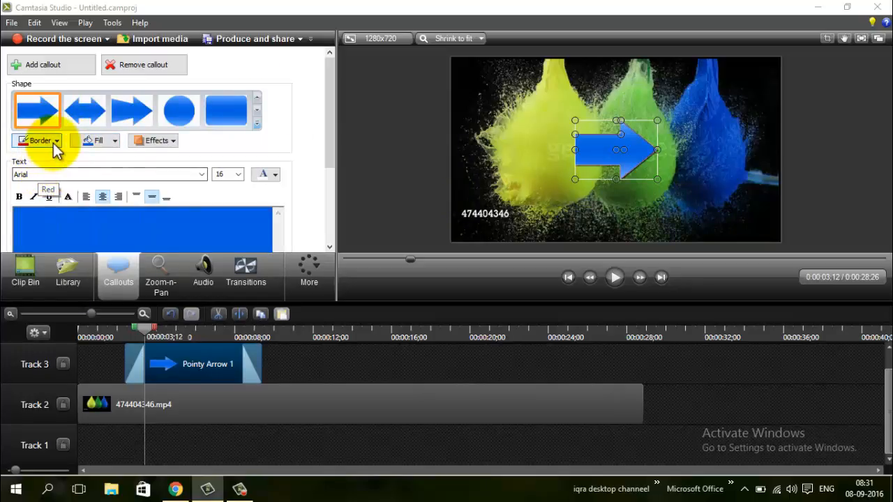
left_click(55, 141)
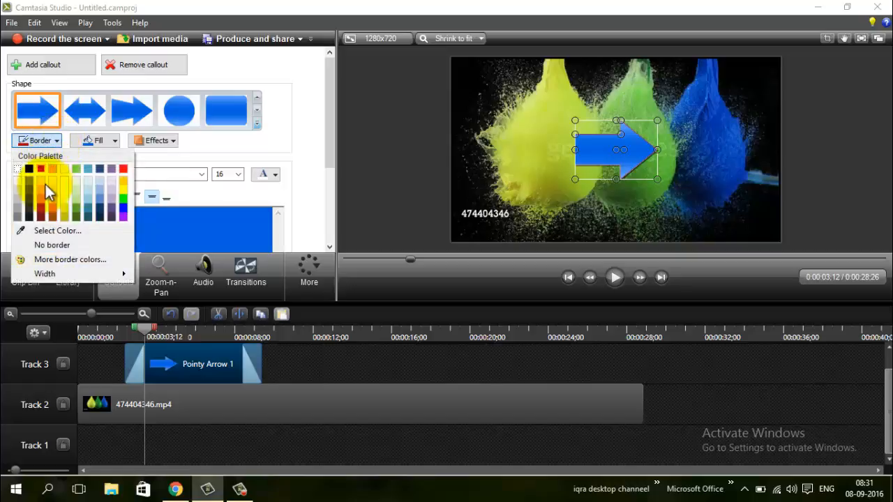
left_click(125, 195)
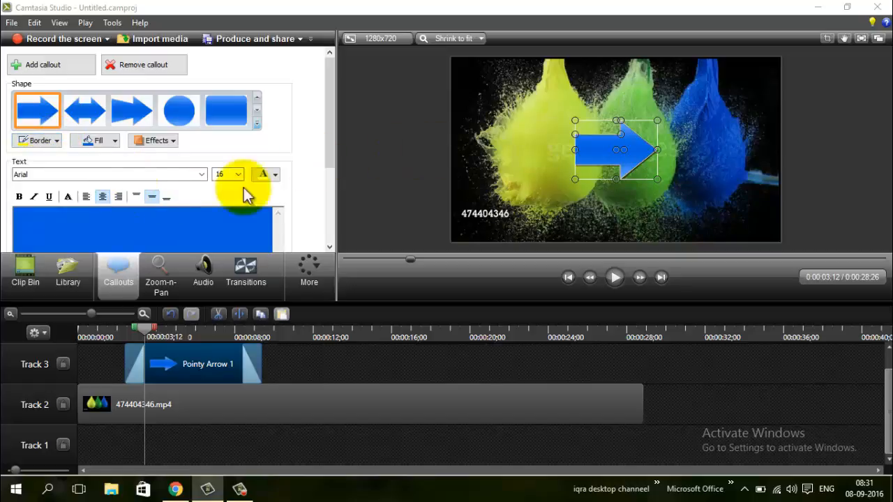
left_click(50, 142)
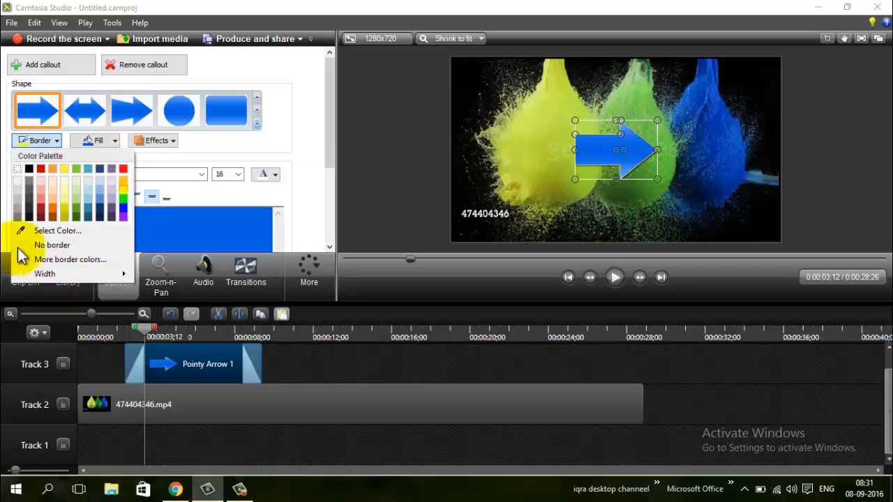
left_click(78, 247)
- Set the arrow callout's border to a color sampled from the yellow balloon in the video
left_click(54, 144)
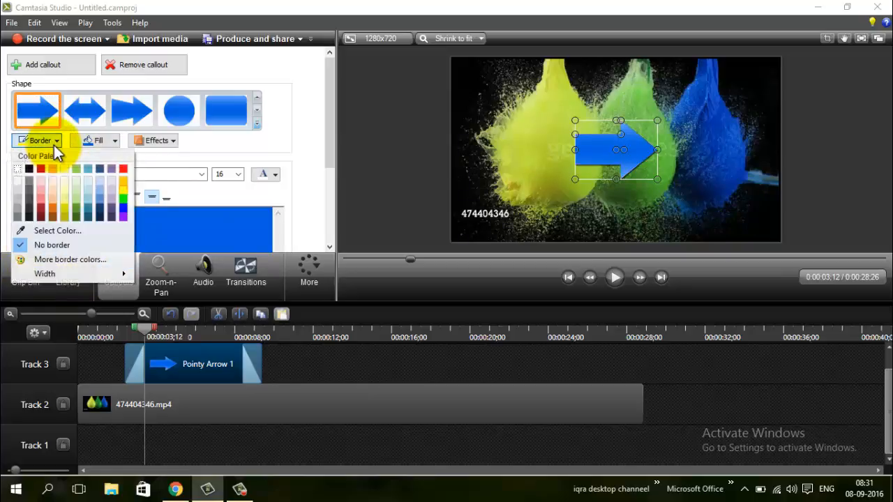
left_click(77, 231)
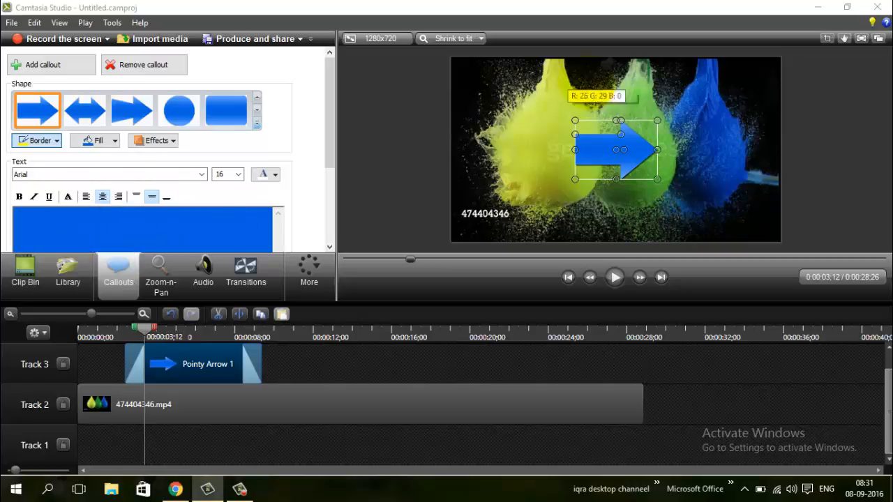
left_click(558, 108)
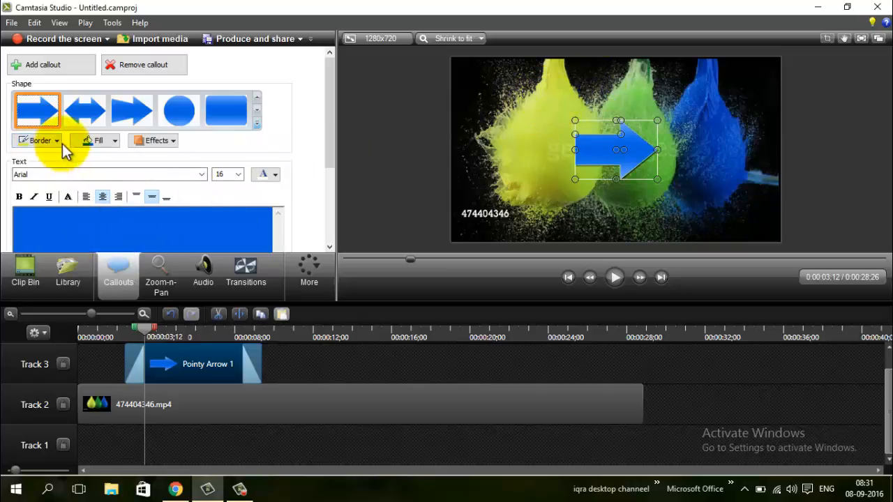
- Fill the arrow callout with primary red and change the fill to dark green
left_click(116, 141)
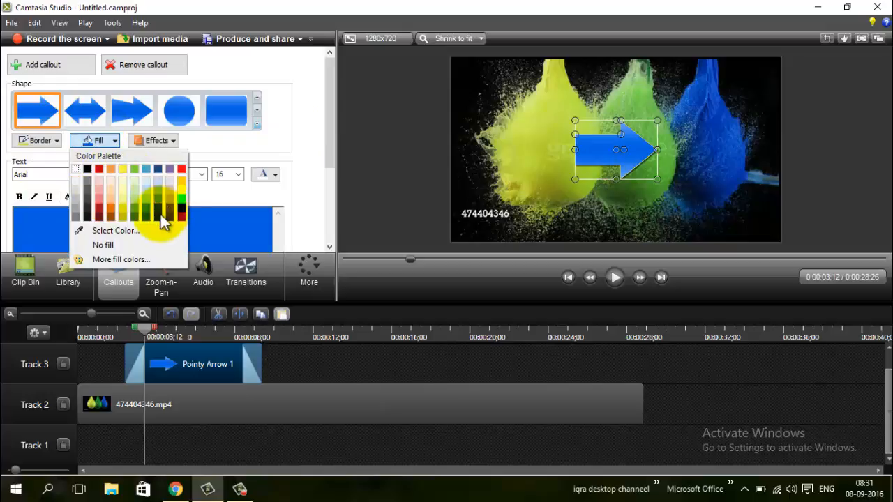
left_click(182, 169)
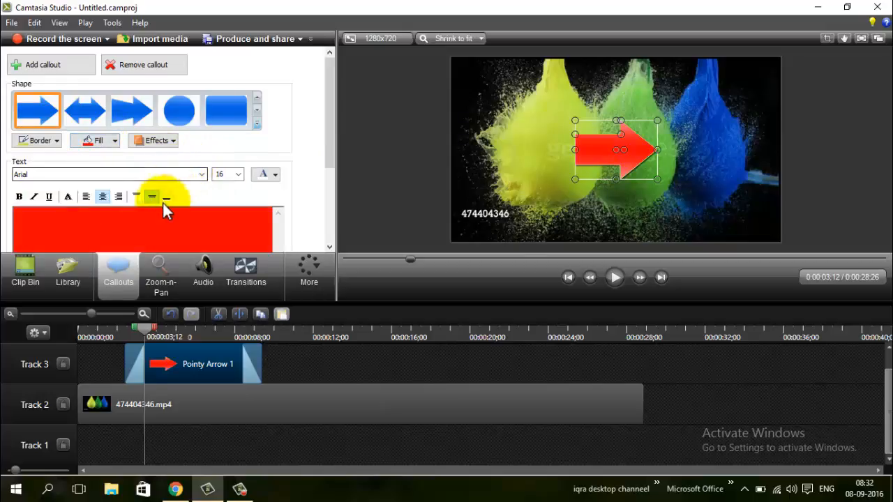
left_click(114, 141)
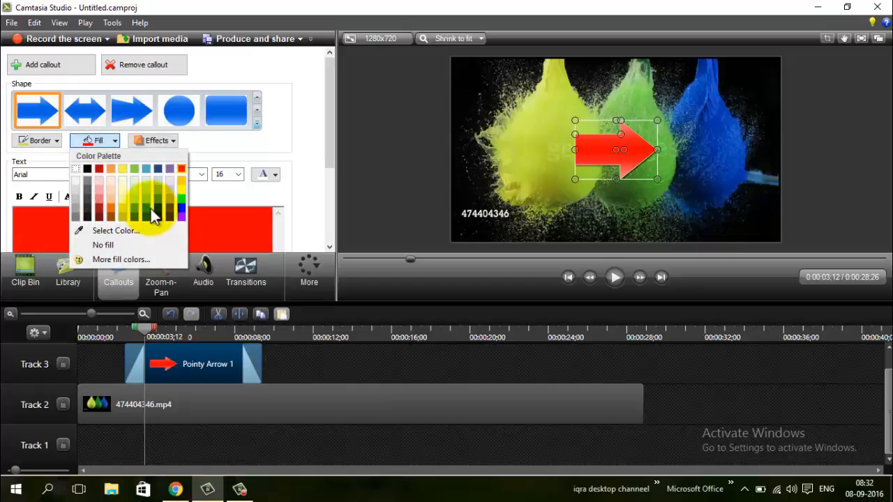
left_click(135, 209)
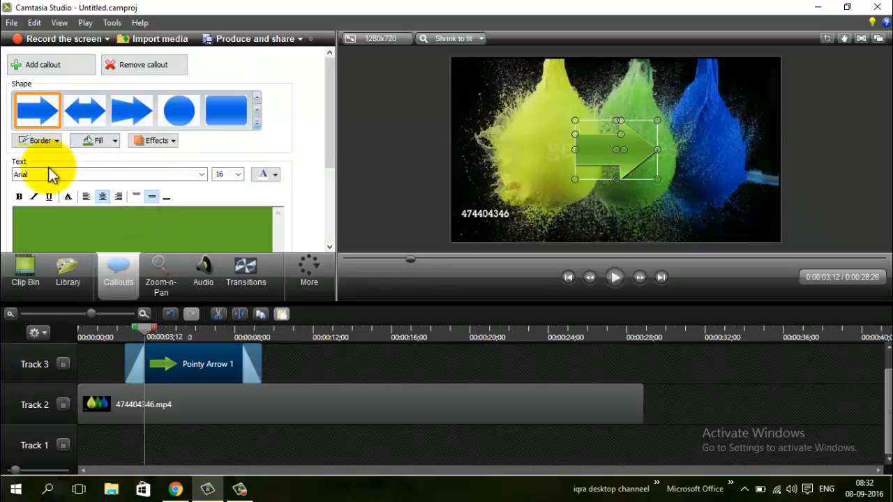
- Turn the arrow callout's shadow off and back on
left_click(170, 141)
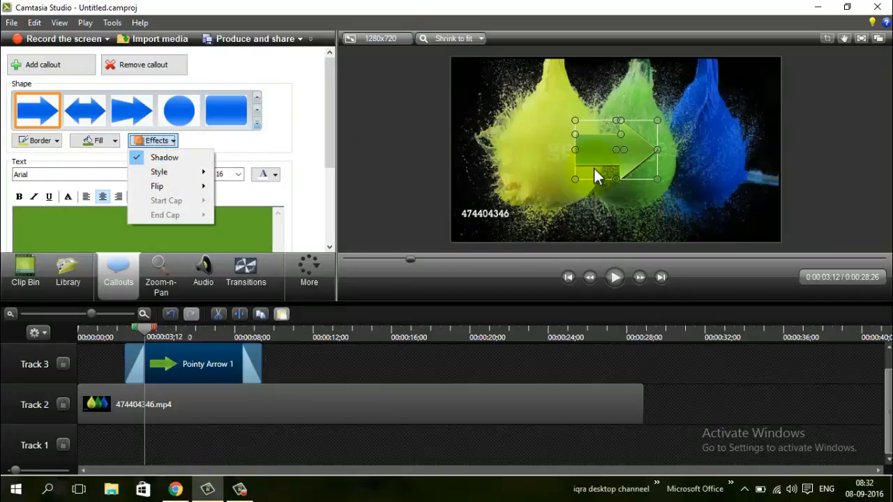
left_click(138, 158)
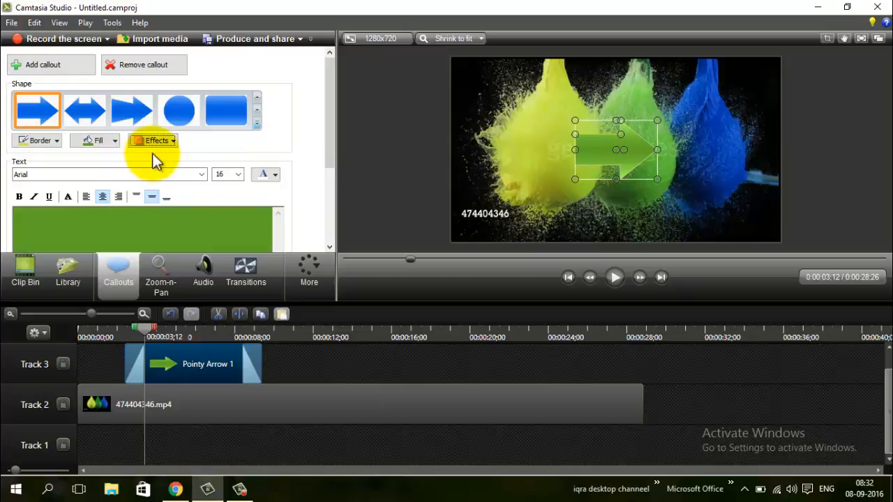
left_click(169, 142)
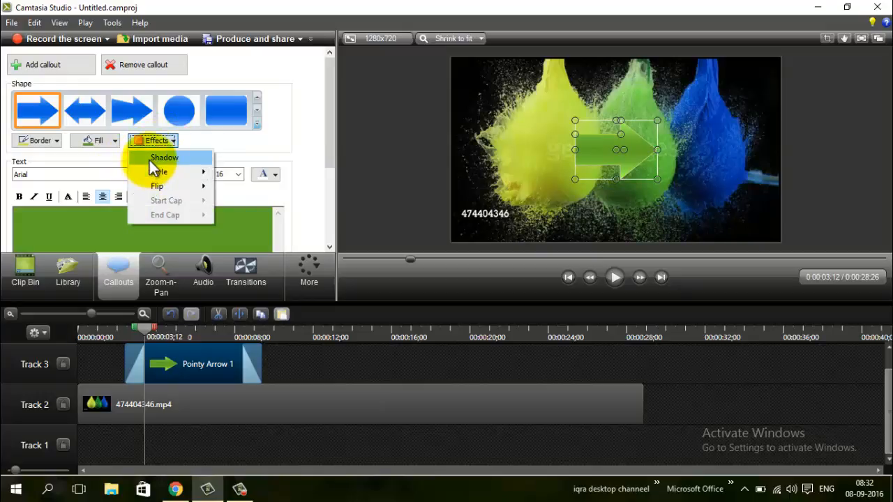
left_click(149, 159)
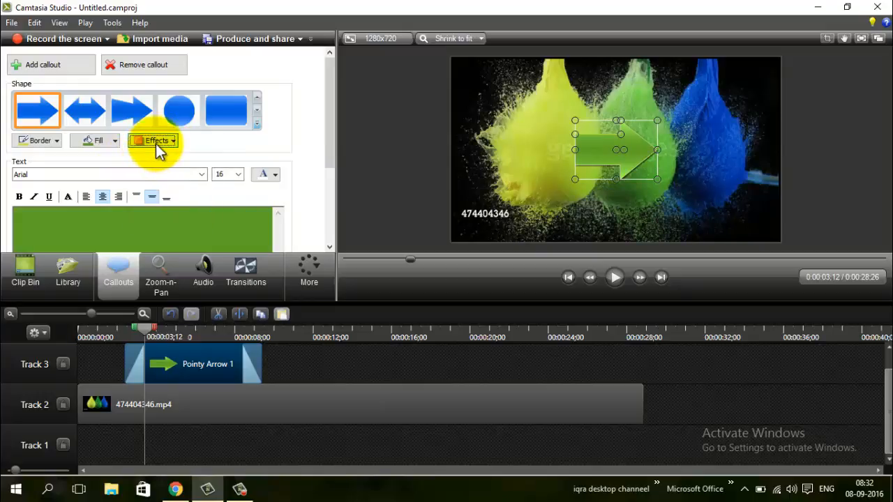
- Flip the arrow callout vertically, make it point left, and resize it slightly from its upper-right corner
left_click(155, 142)
mouse_move(202, 175)
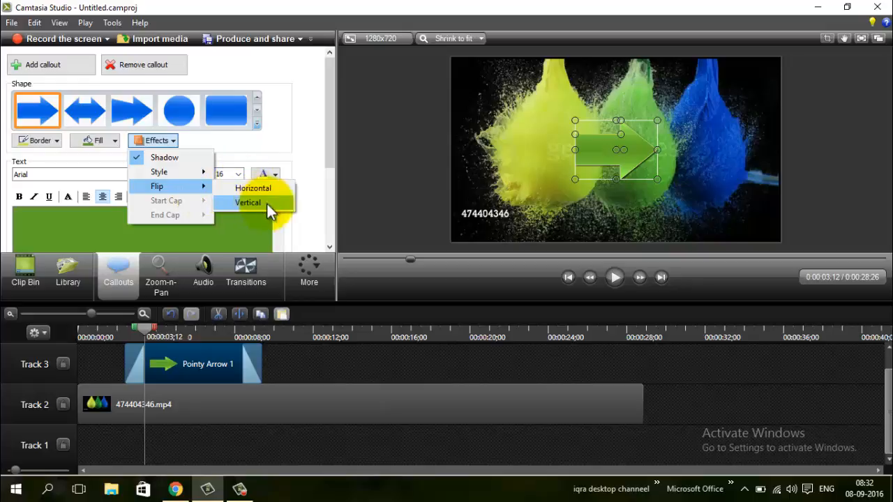
left_click(254, 201)
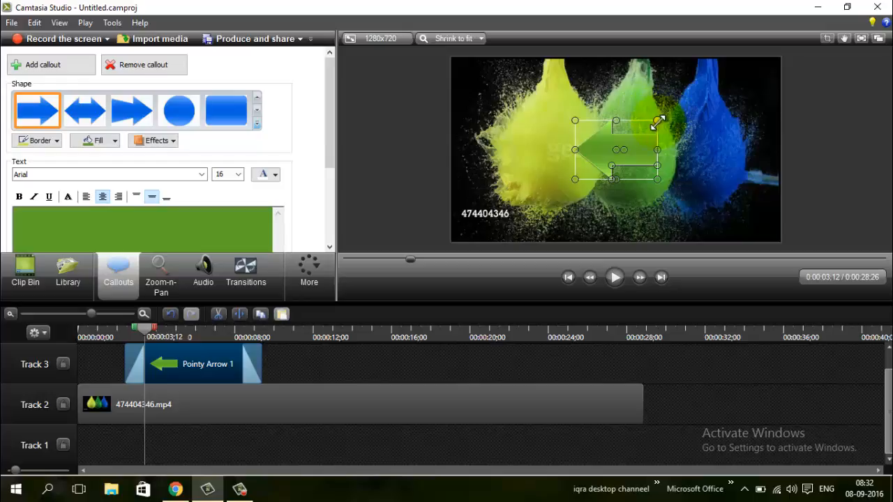
left_click_drag(657, 121, 667, 128)
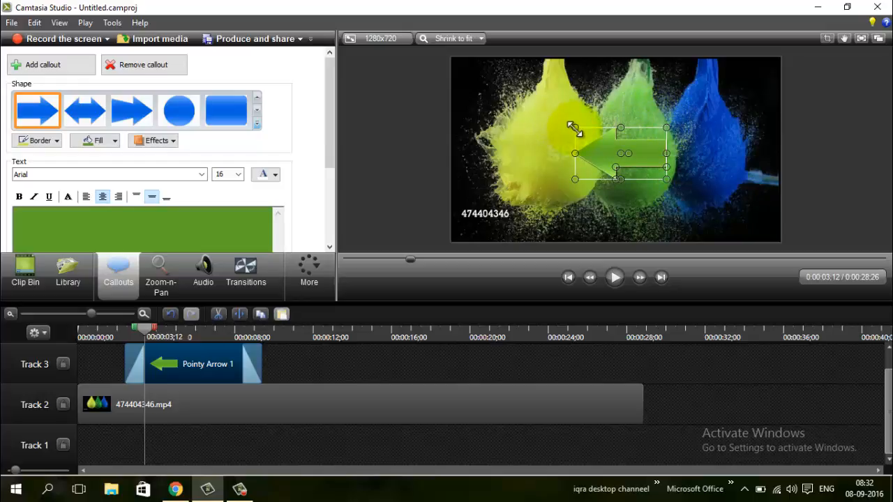
- Place the arrow callout in the lower-left corner of the video, pointing right, and enter "Welcome" as its text
left_click_drag(578, 133, 449, 216)
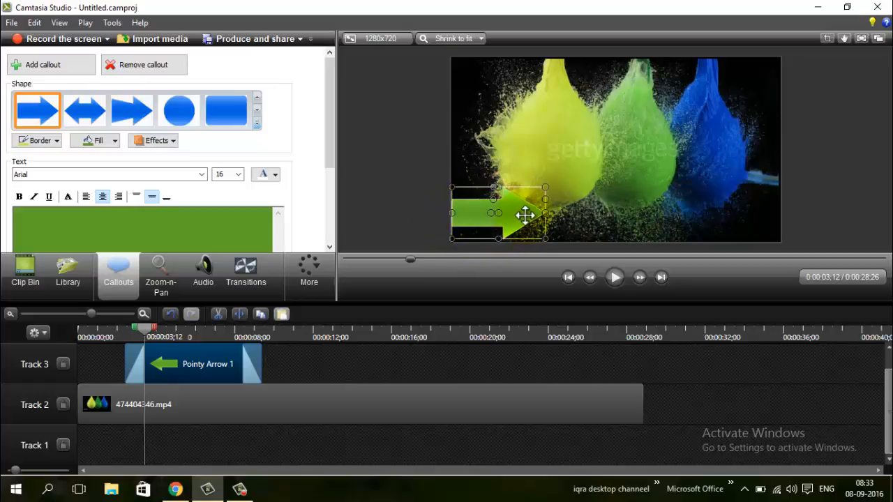
left_click_drag(525, 215, 528, 214)
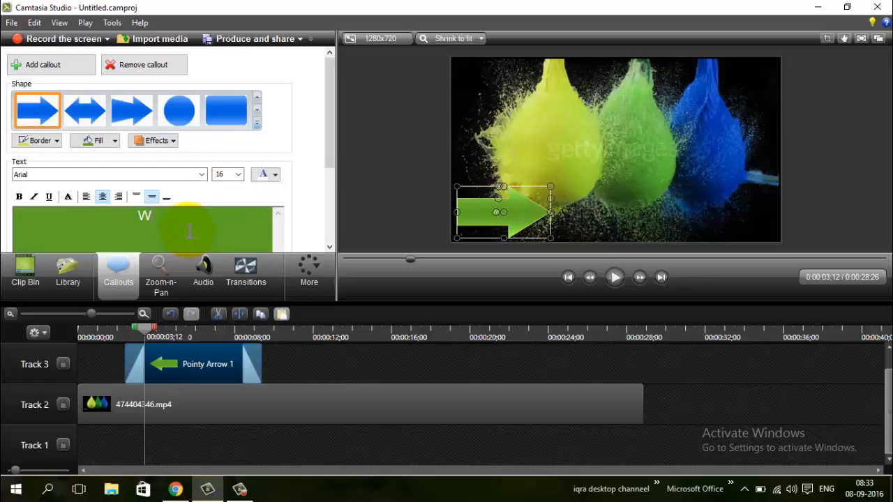
type("me")
- Make the callout text "Welcome" bold and turn on its text shadow
double_click(170, 221)
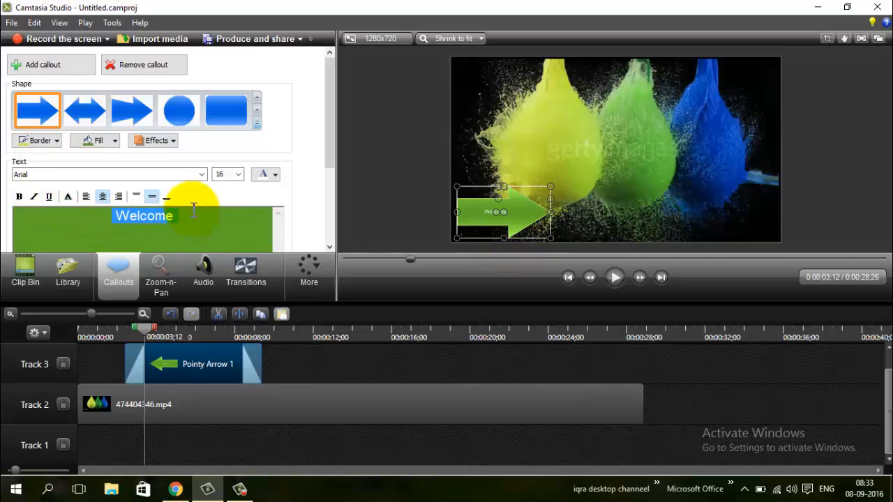
left_click(21, 198)
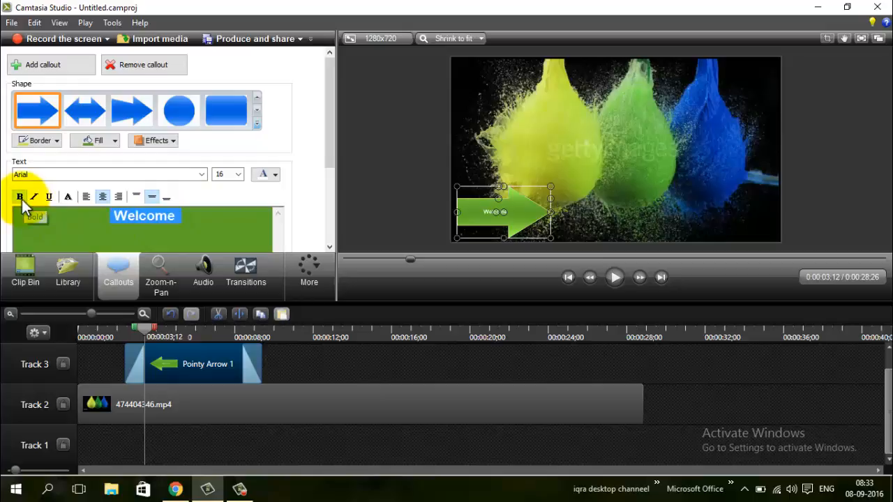
left_click(71, 198)
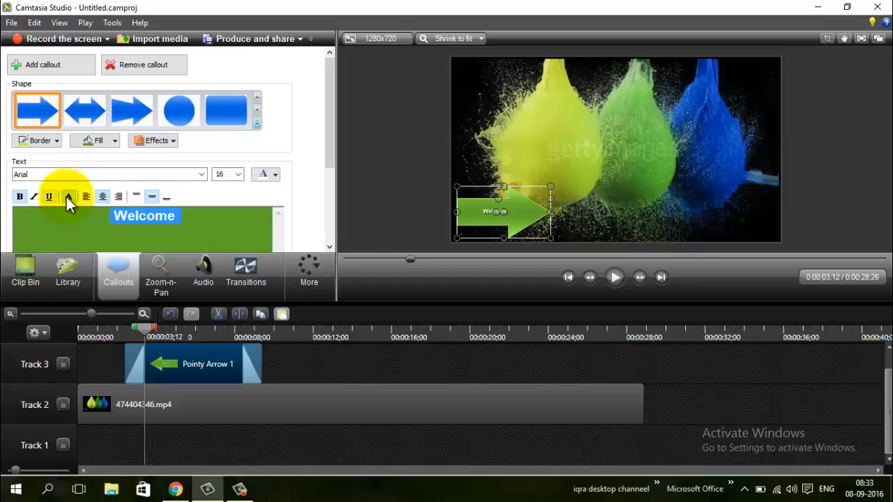
left_click(218, 225)
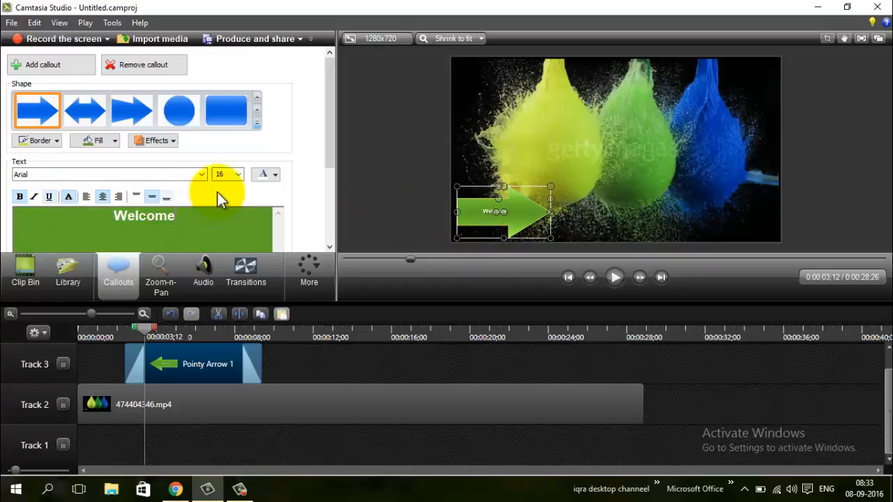
- Set the font size of "Welcome" to 25 and increase it to 36
double_click(157, 214)
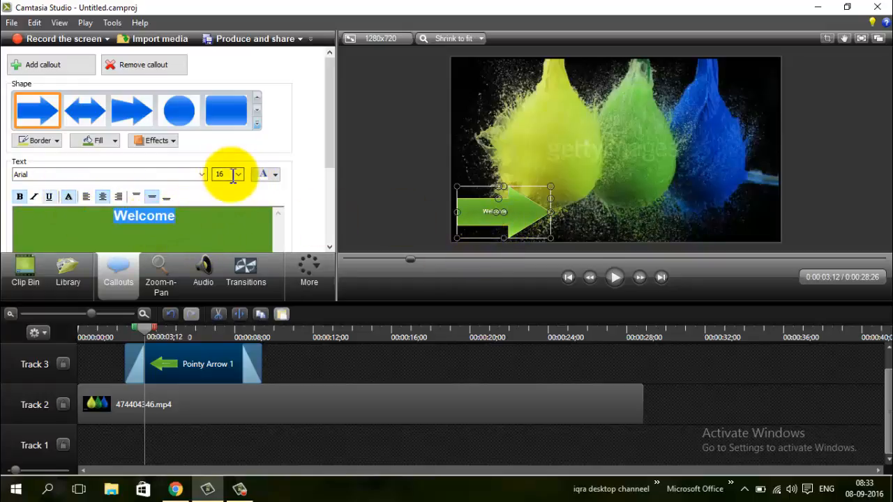
type("25")
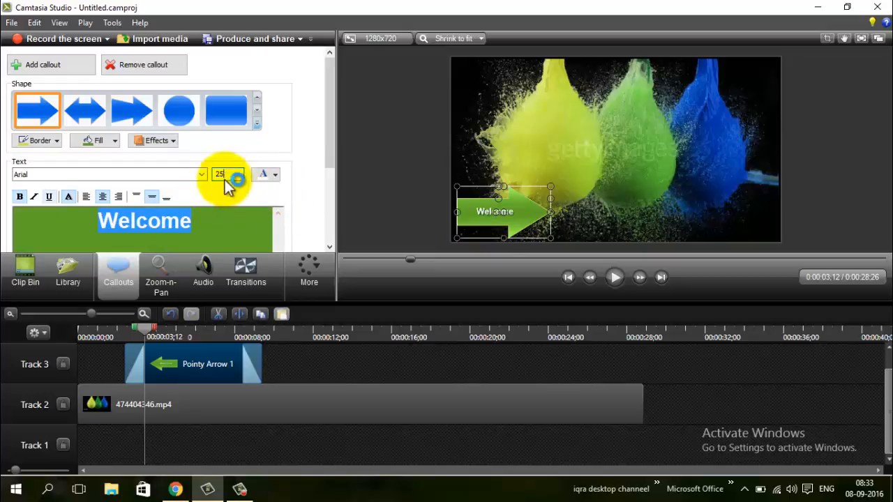
left_click(238, 174)
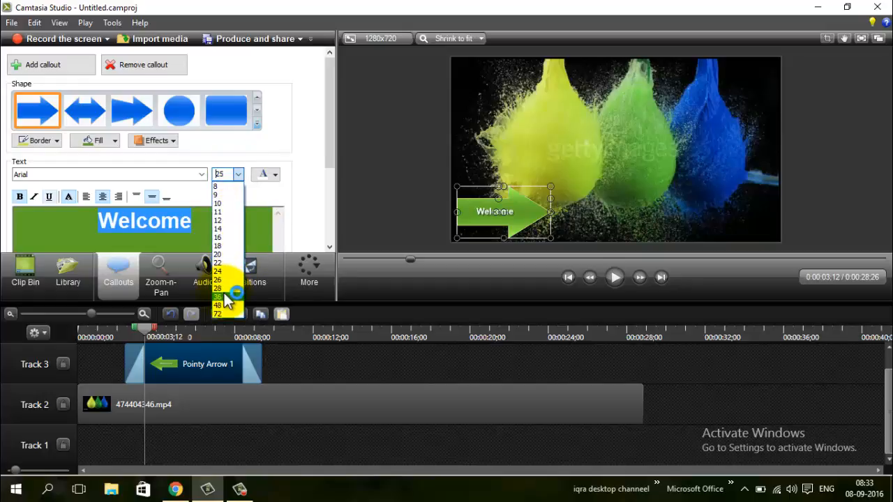
left_click(223, 294)
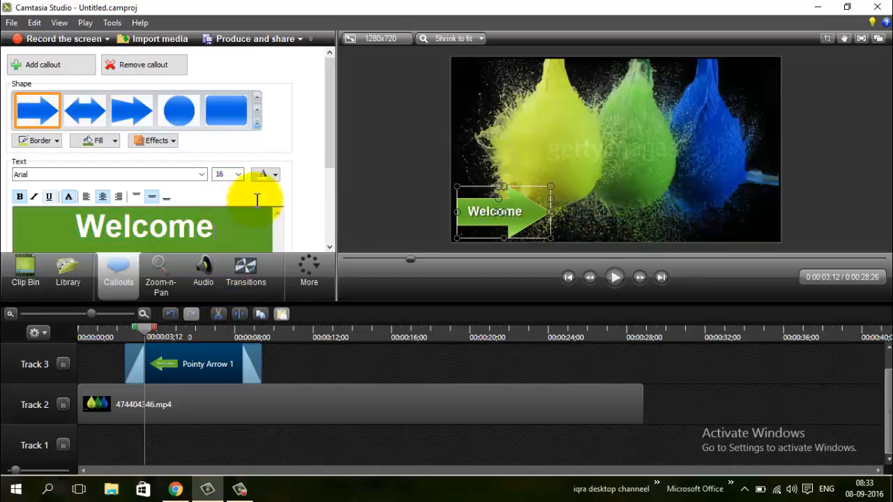
- Try red, primary blue and a near-black shade as the color of "Welcome", and return the text to white
double_click(187, 226)
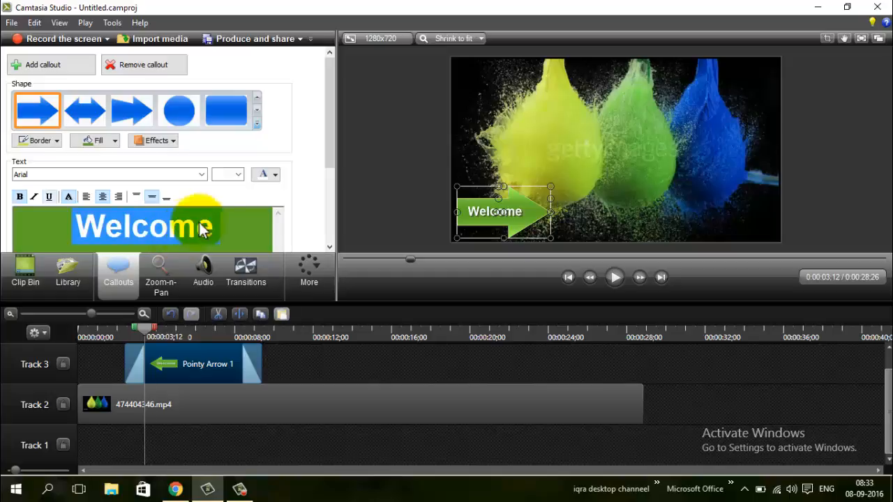
left_click(271, 175)
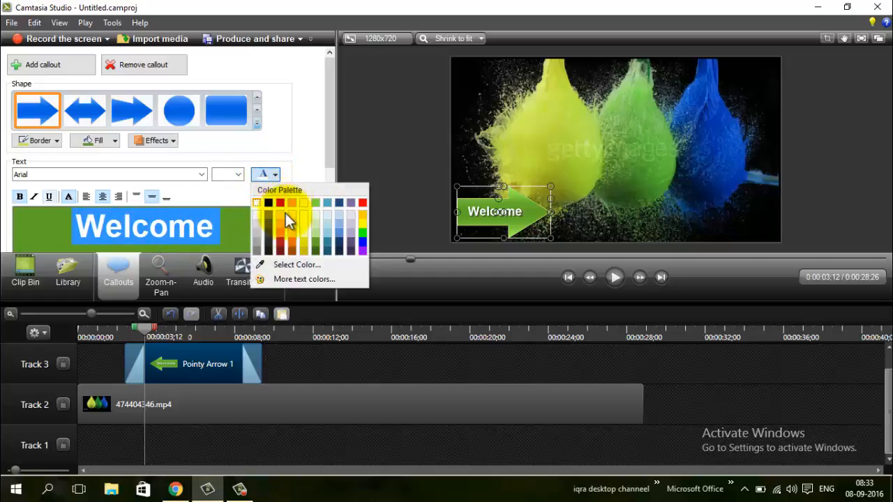
left_click(280, 203)
left_click(275, 175)
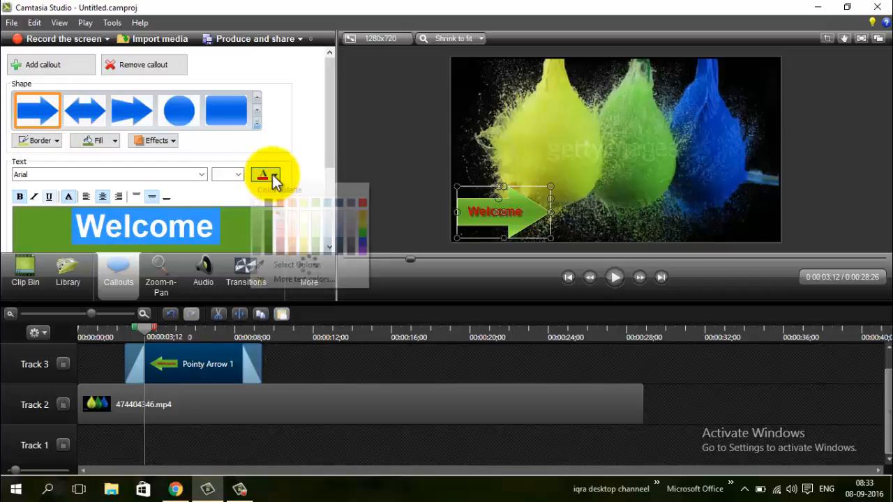
left_click(363, 240)
left_click(277, 181)
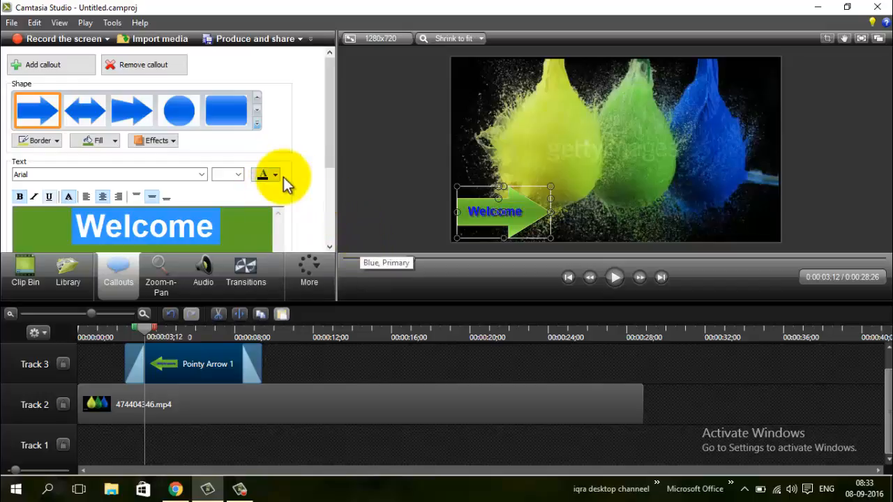
left_click(274, 246)
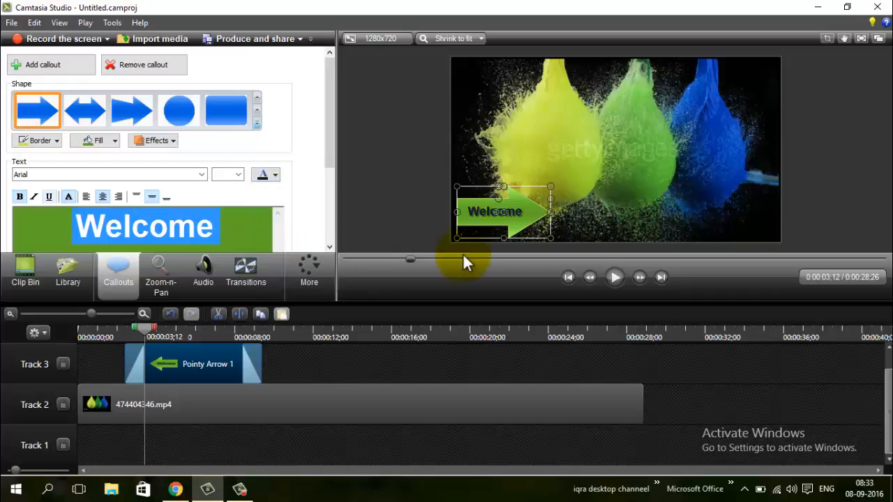
left_click(276, 176)
left_click(259, 198)
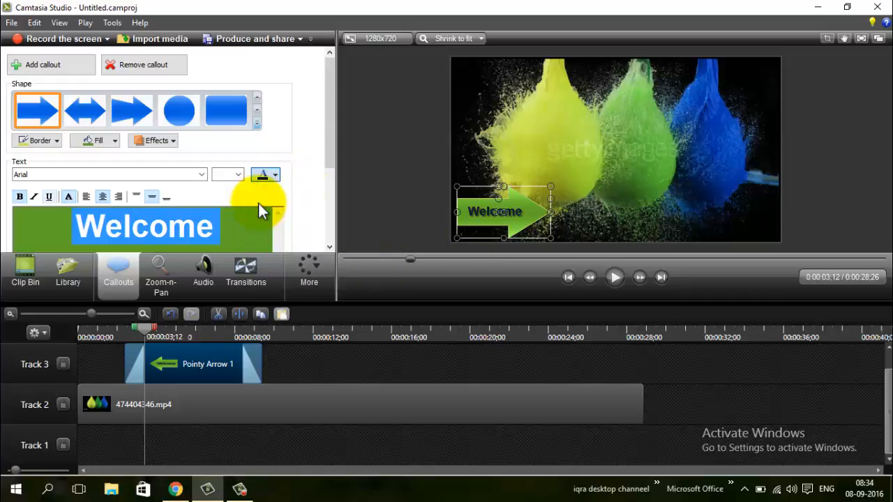
left_click(211, 229)
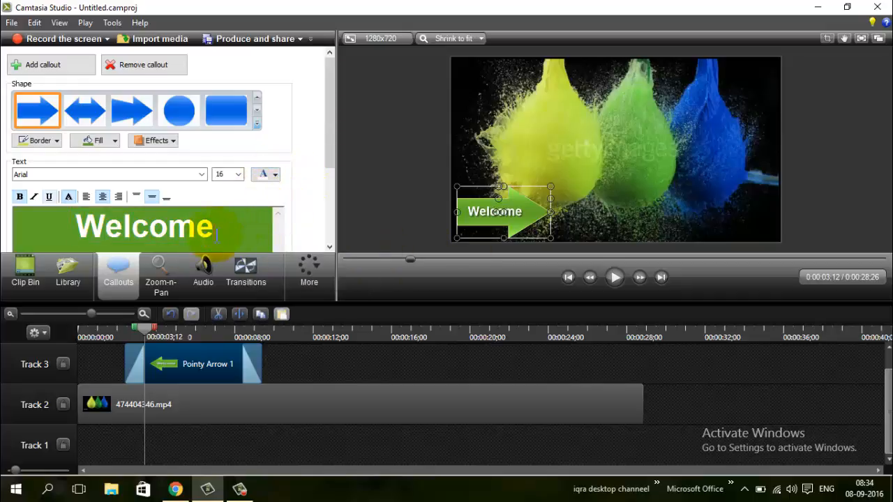
- Try left and right alignment for the callout text and return it to centered
left_click(88, 196)
left_click(103, 198)
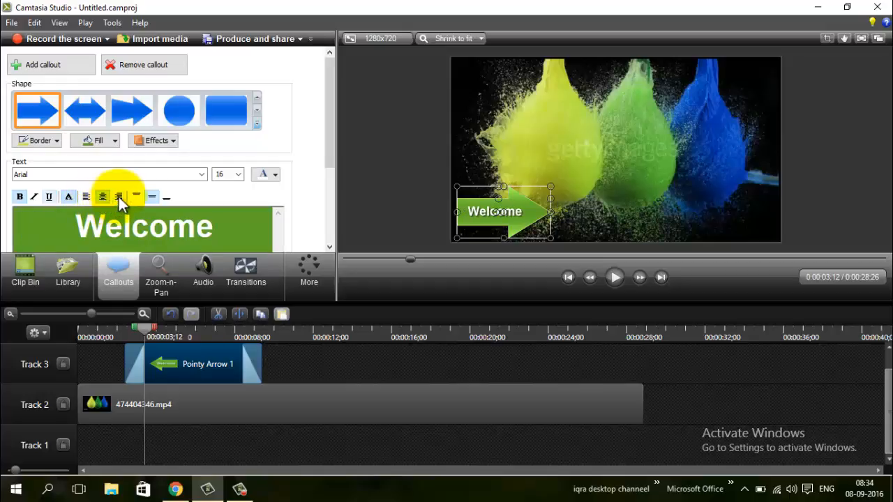
left_click(120, 196)
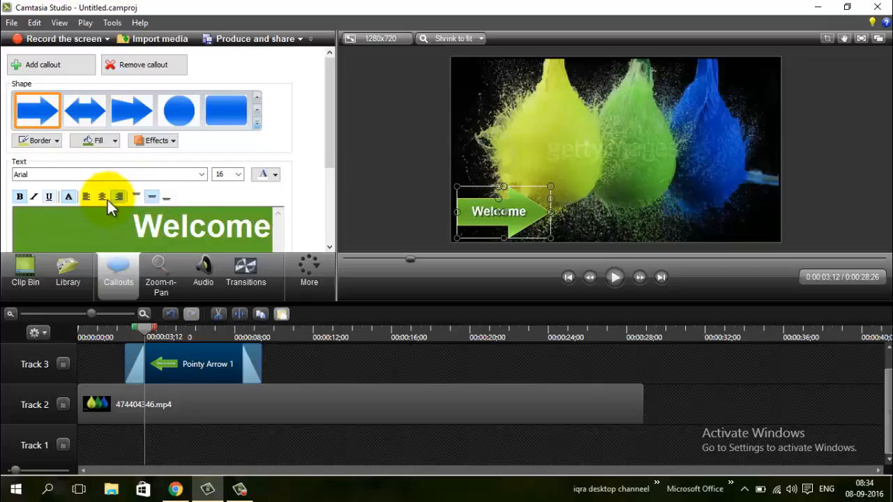
left_click(101, 196)
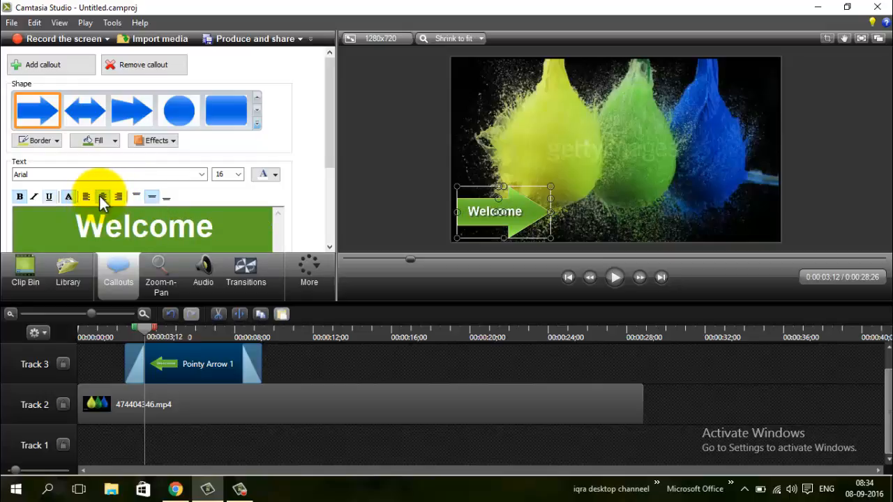
- Shorten the arrow callout's clip on Track 3 and set its duration to 4 seconds
scroll(234, 197, "down", 1)
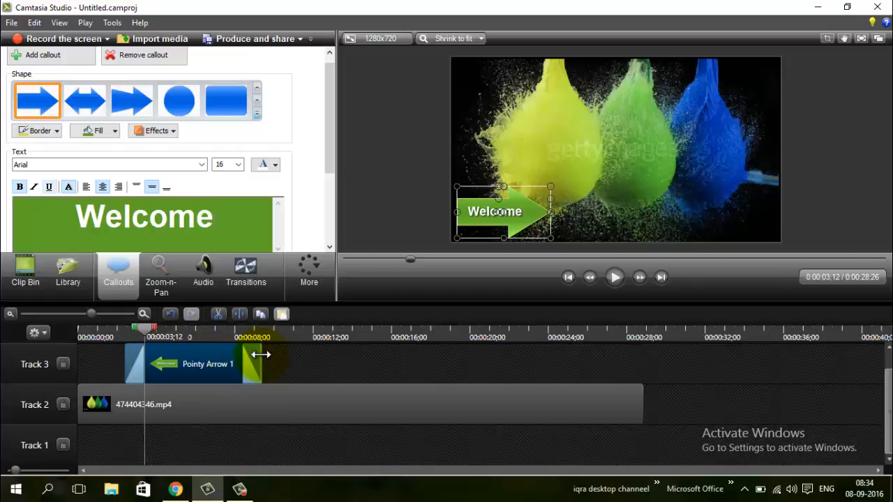
left_click_drag(260, 355, 185, 363)
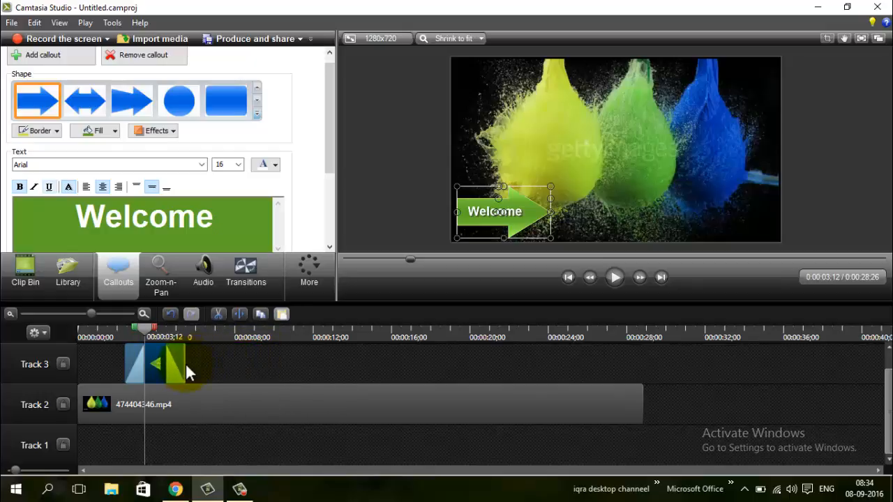
right_click(175, 373)
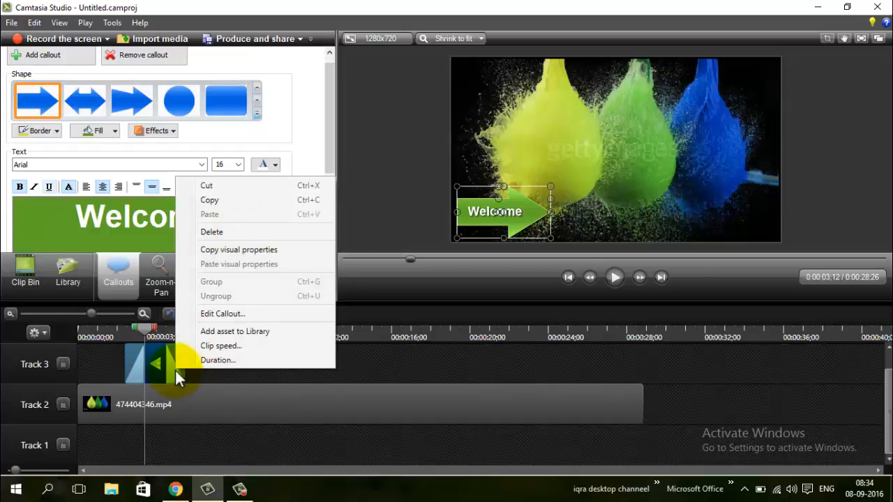
left_click(224, 361)
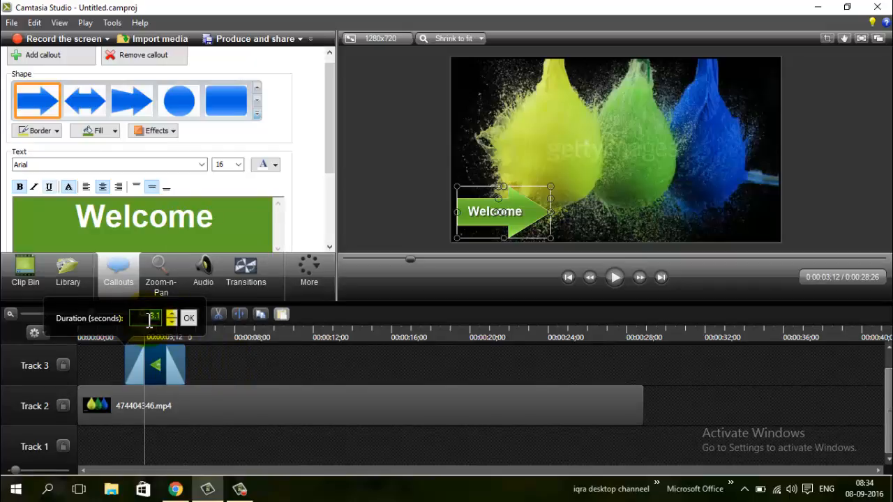
type("4")
key("Return")
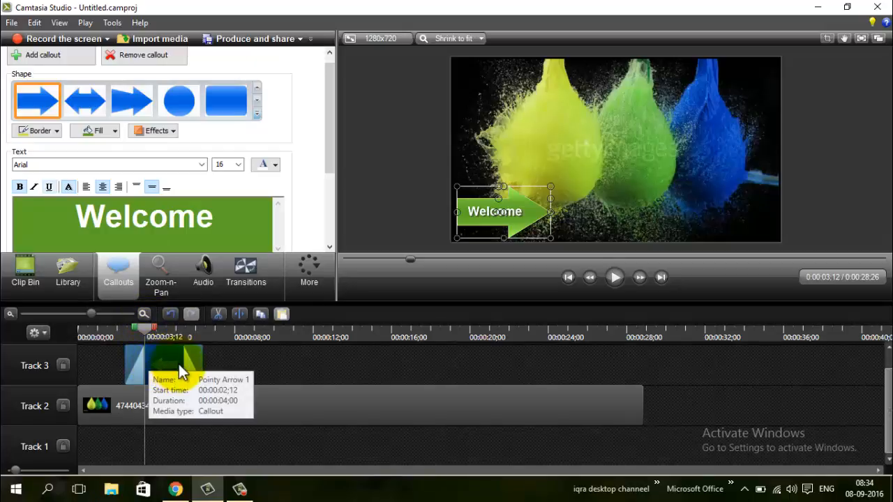
mouse_move(178, 364)
left_mouse_down()
mouse_move(158, 368)
mouse_move(181, 371)
left_mouse_up()
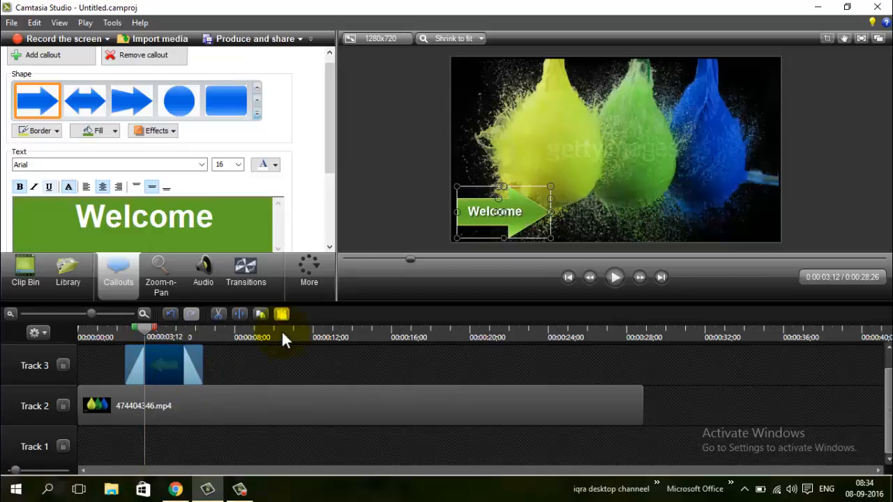
- Change the callout shape to Blur, add another blur callout at 0:00:06;29, and move its clip from Track 4 to Track 3
left_click_drag(148, 331, 215, 335)
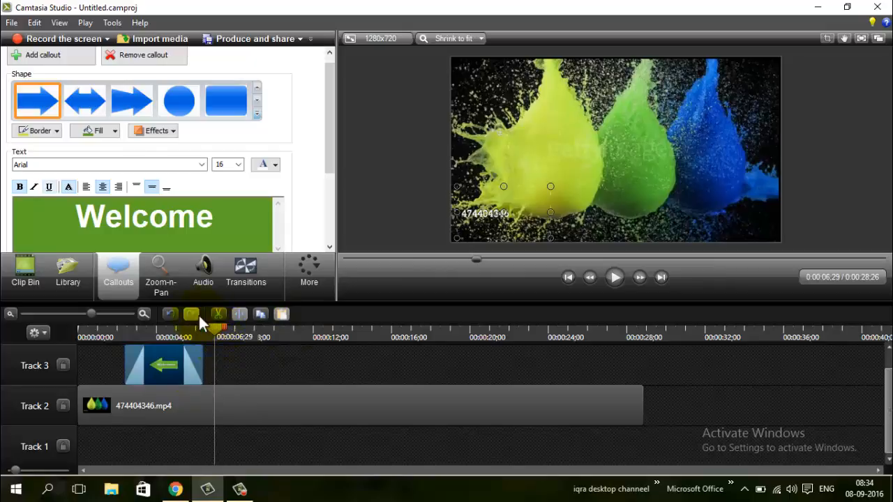
left_click(259, 114)
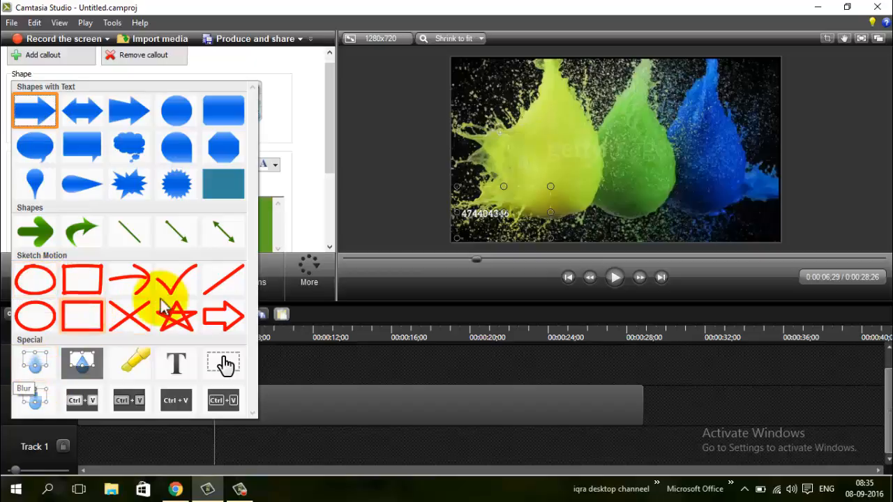
left_click(32, 367)
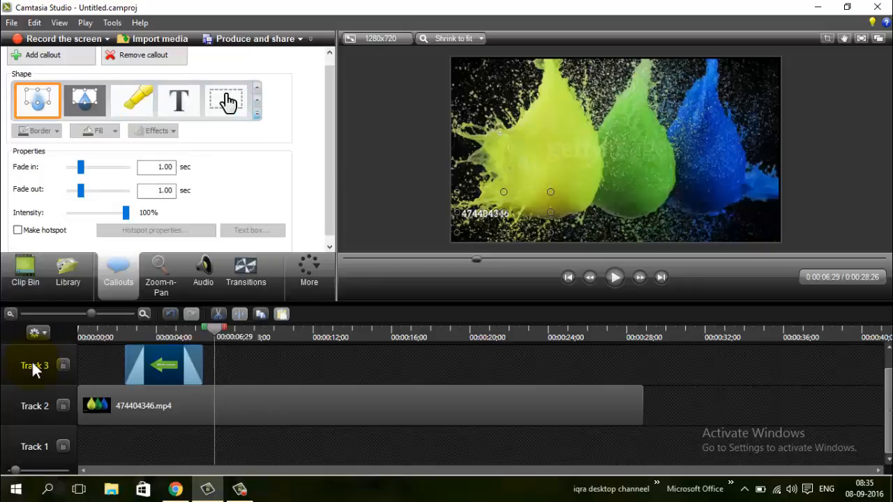
left_click(34, 55)
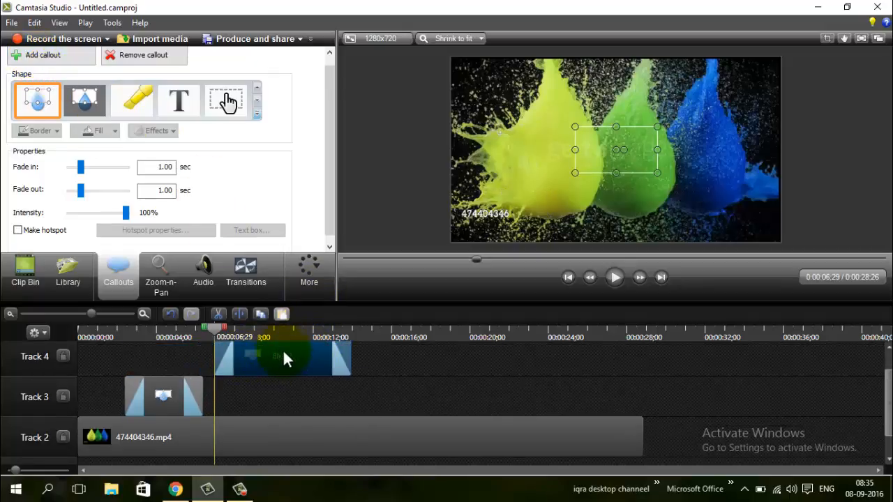
left_click_drag(284, 353, 284, 395)
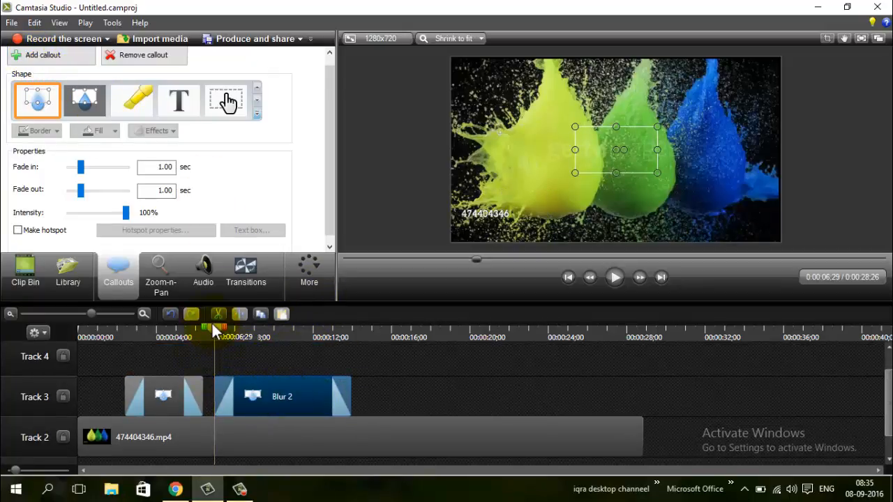
- At 0:00:07;29, move the new blur area over the number in the video's lower-left corner and shrink it to fit
left_click_drag(212, 321, 235, 331)
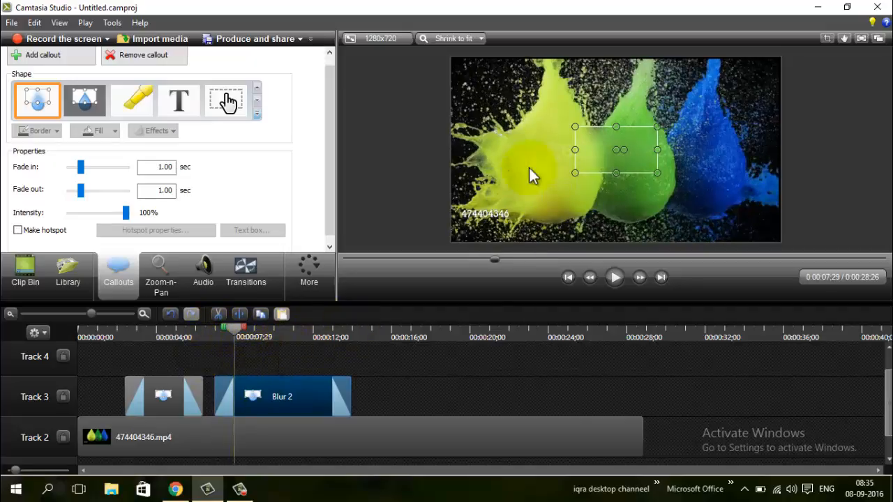
left_click_drag(604, 153, 472, 219)
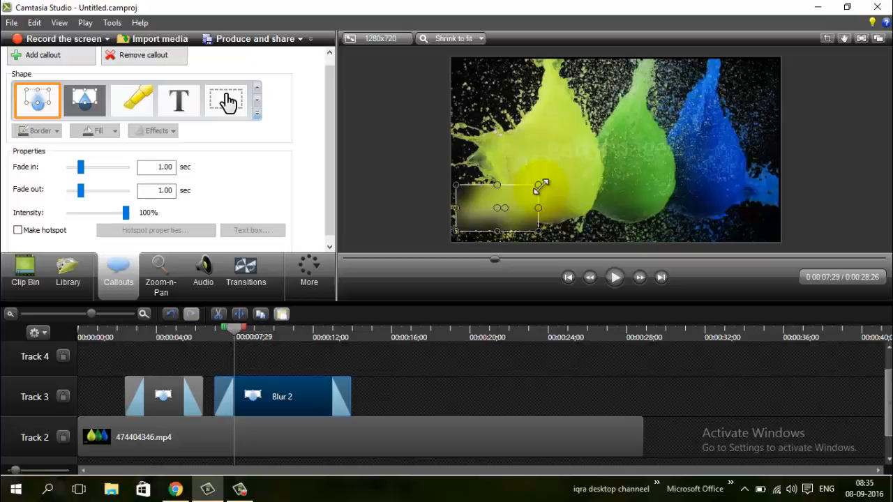
left_click_drag(539, 185, 523, 203)
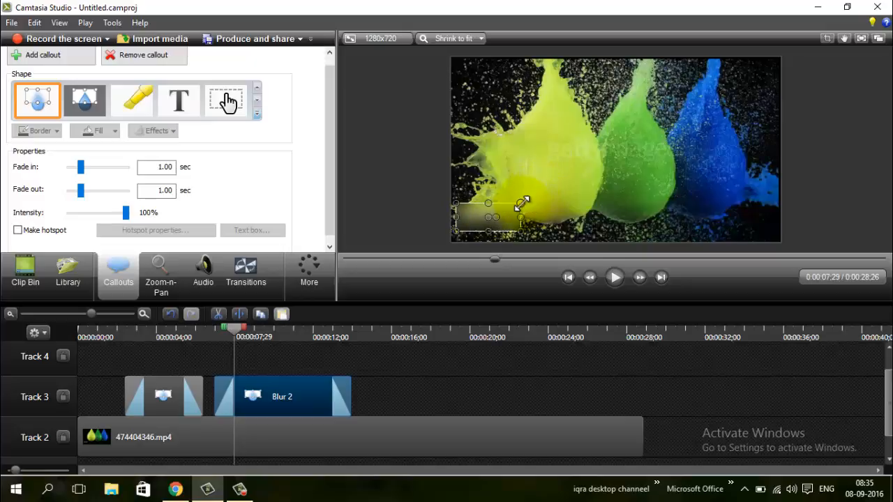
- Shorten the second blur callout's clip on Track 3 to end at about 0:00:10;13 and scrub through it
left_click_drag(349, 386, 278, 391)
right_click(271, 395)
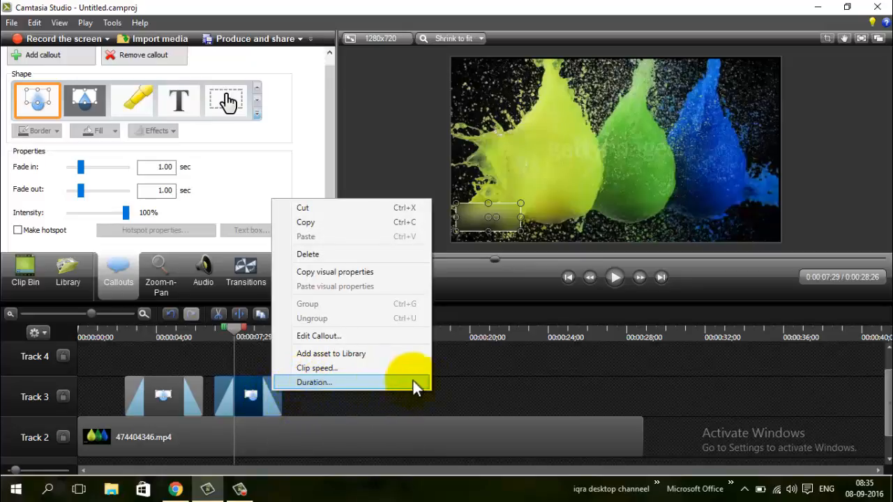
left_click(530, 392)
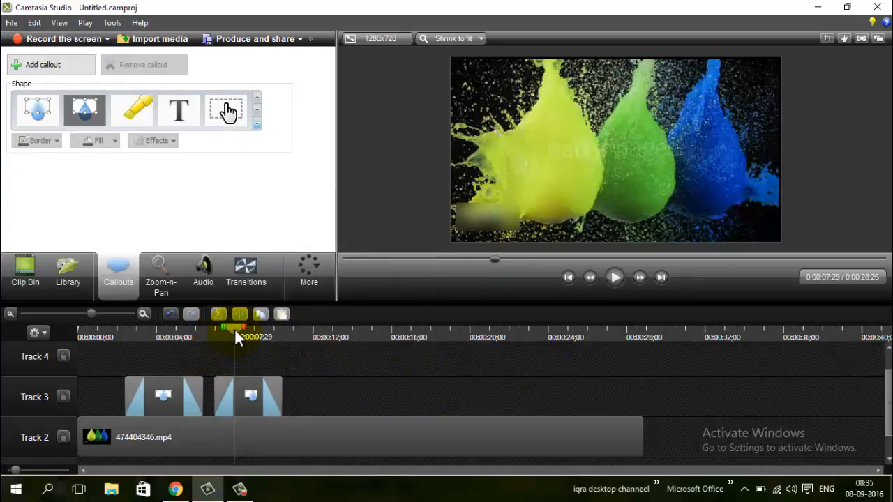
left_click_drag(234, 329, 213, 329)
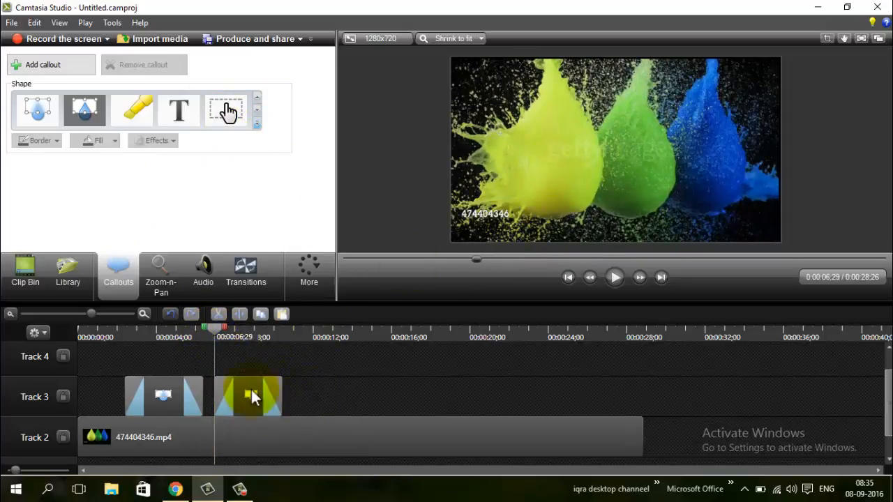
left_click_drag(223, 331, 286, 338)
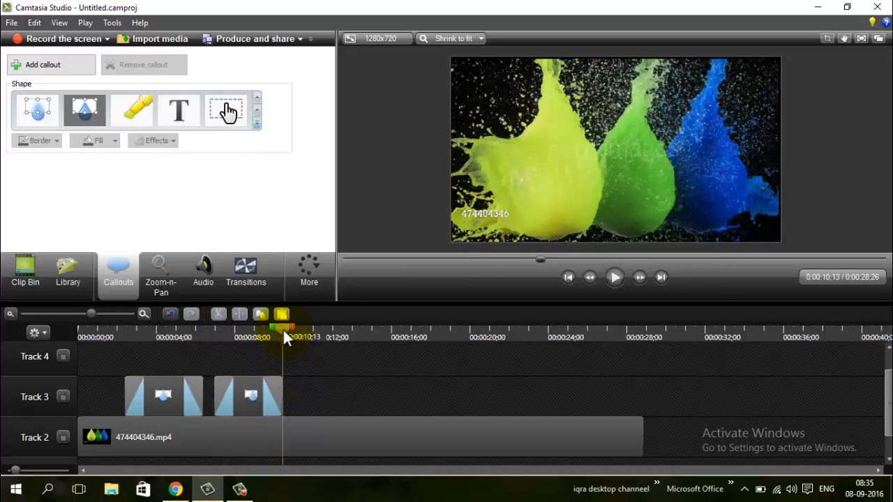
- Add a Spotlight callout at 0:00:11;00 and move its clip from Track 4 to Track 3, starting at the playhead
left_click_drag(284, 330, 303, 332)
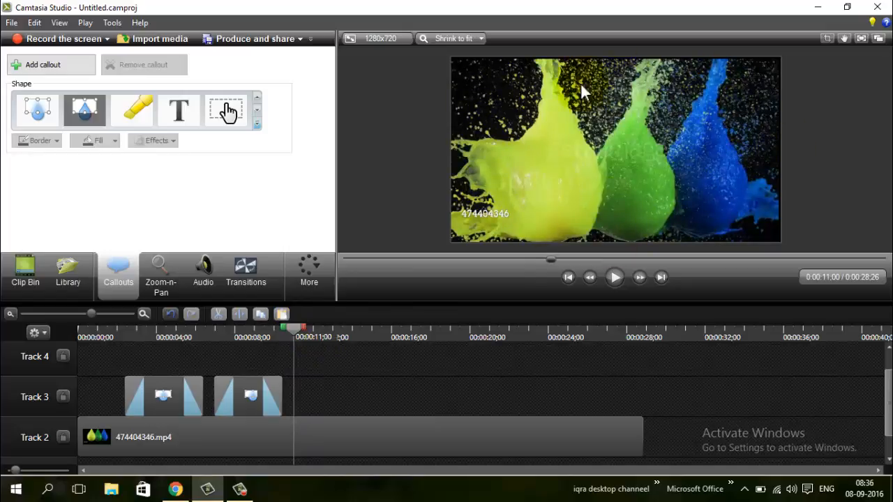
left_click(258, 126)
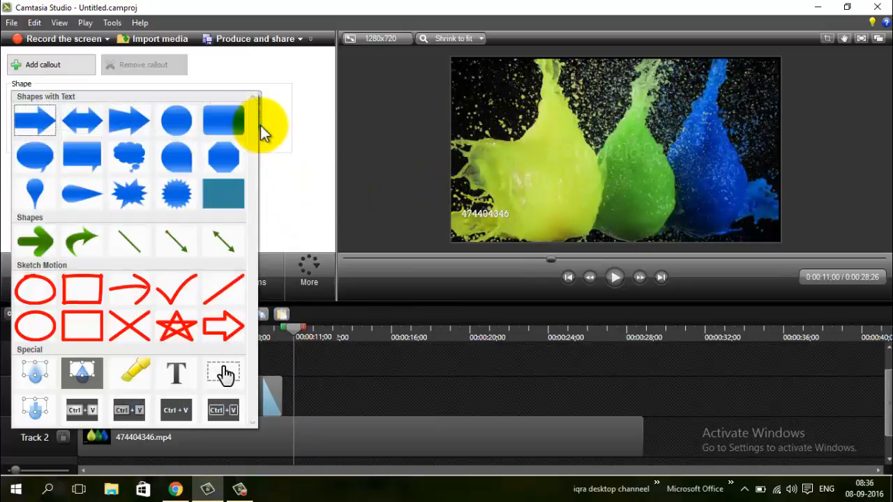
left_click(81, 375)
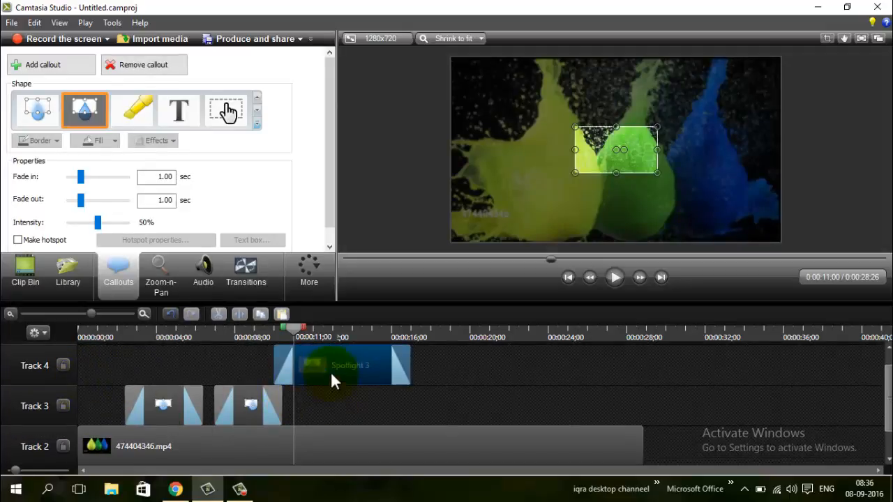
left_click_drag(330, 372, 352, 418)
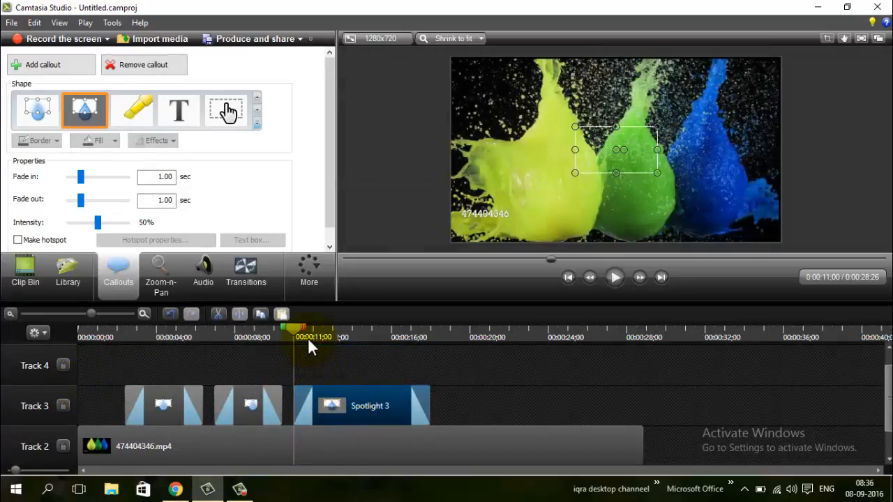
- At 0:00:12;17, move the spotlight area over the lower part of the green splash and resize it to fit
left_click_drag(299, 330, 327, 335)
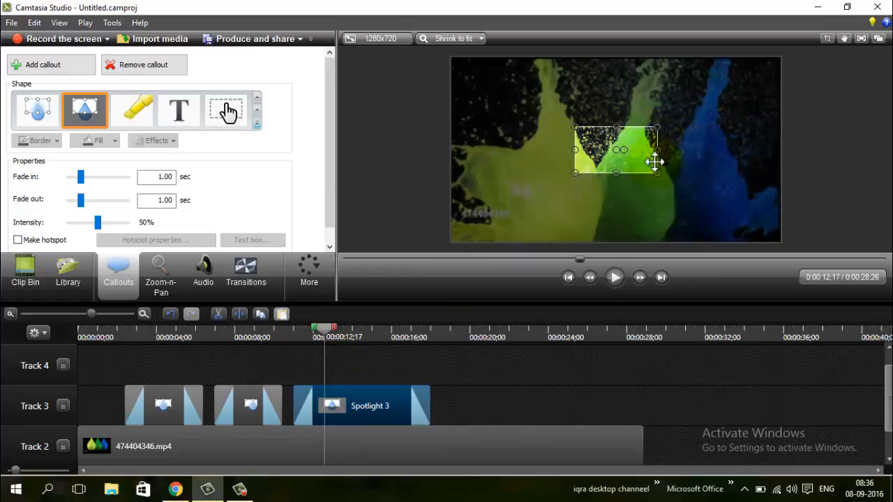
left_click_drag(668, 183, 648, 198)
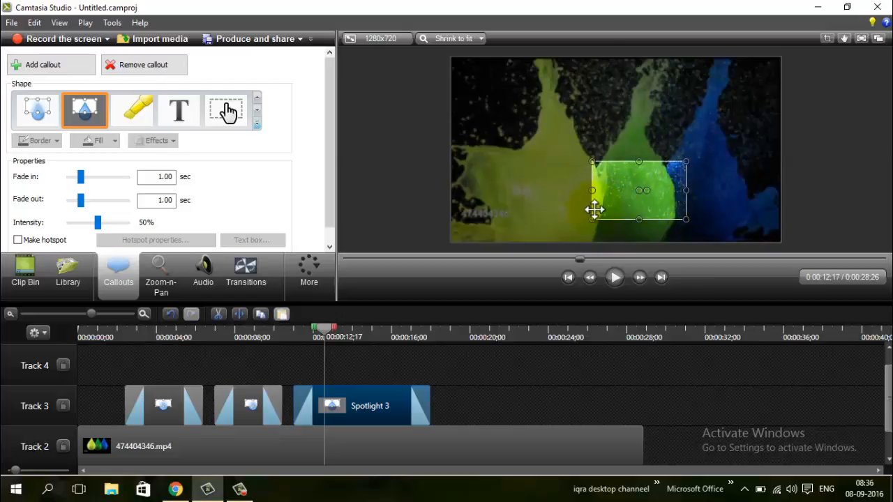
left_click_drag(592, 219, 609, 198)
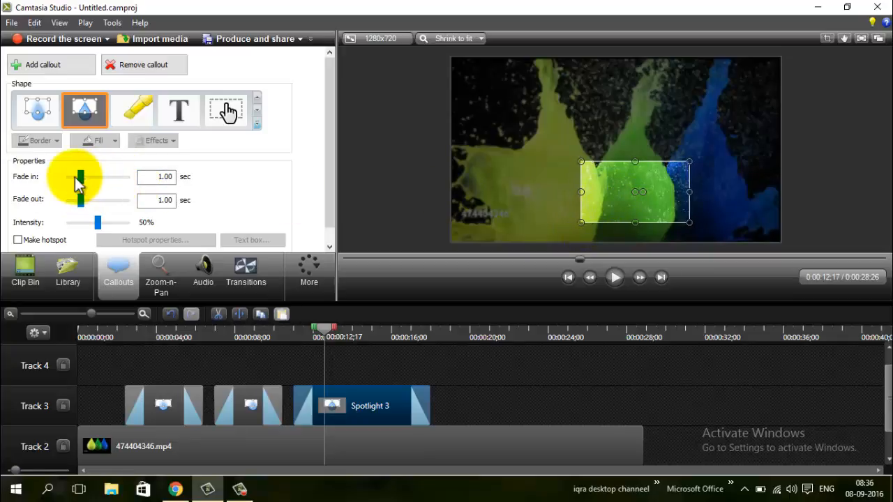
- Set the spotlight callout's fade-in to 1.17 seconds and its intensity to 65%
left_click_drag(80, 183, 87, 186)
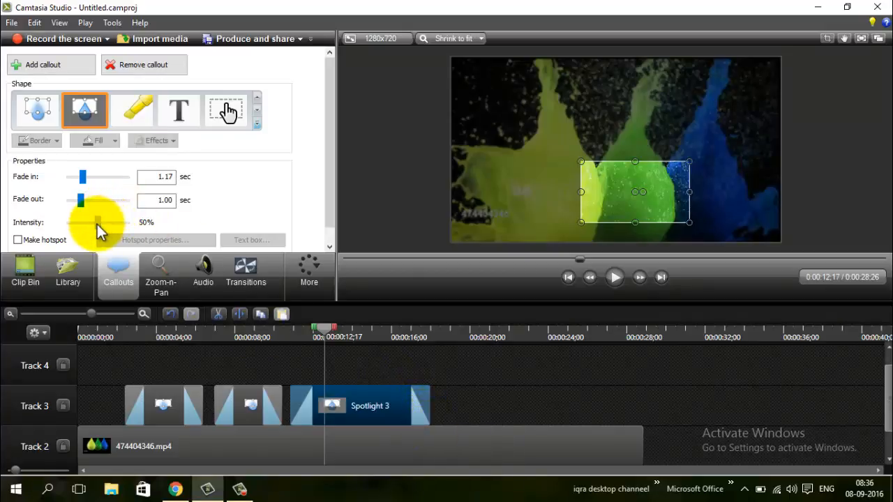
left_click_drag(102, 227, 106, 228)
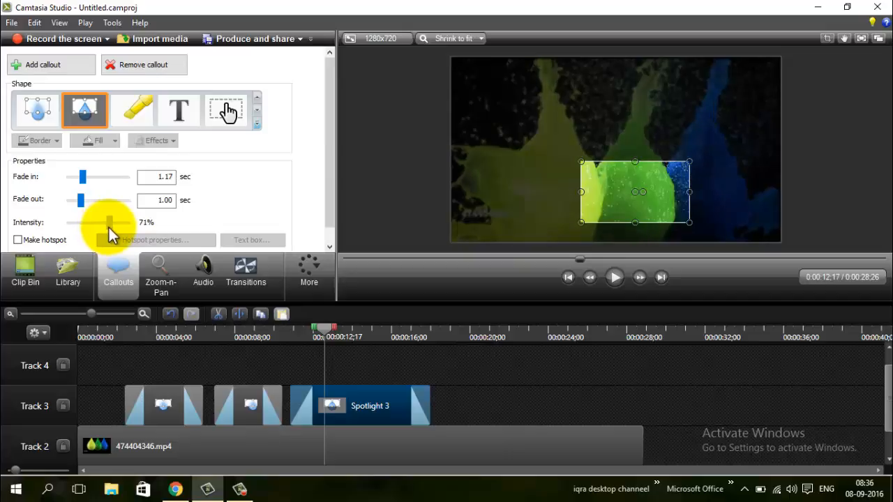
left_click_drag(109, 233, 107, 233)
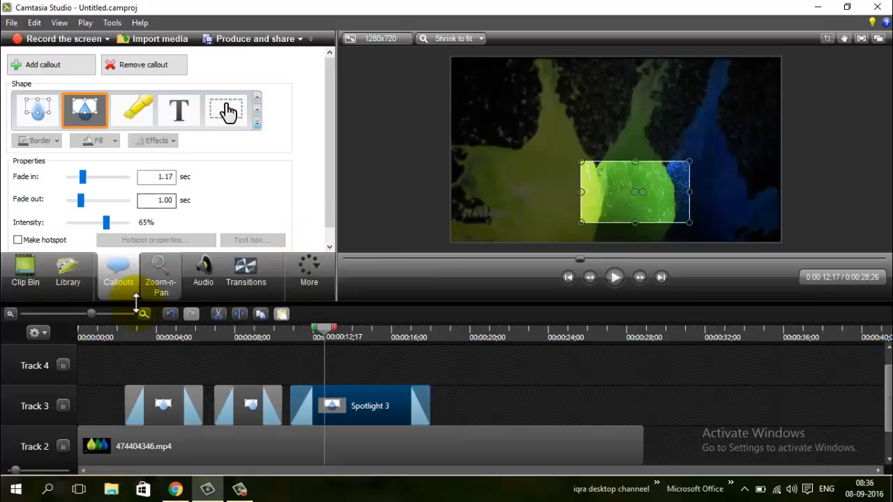
- Shorten the spotlight clip on Track 3 to end before 0:00:16;10 and set its fade-in to 1.27 seconds
left_click_drag(430, 405, 378, 405)
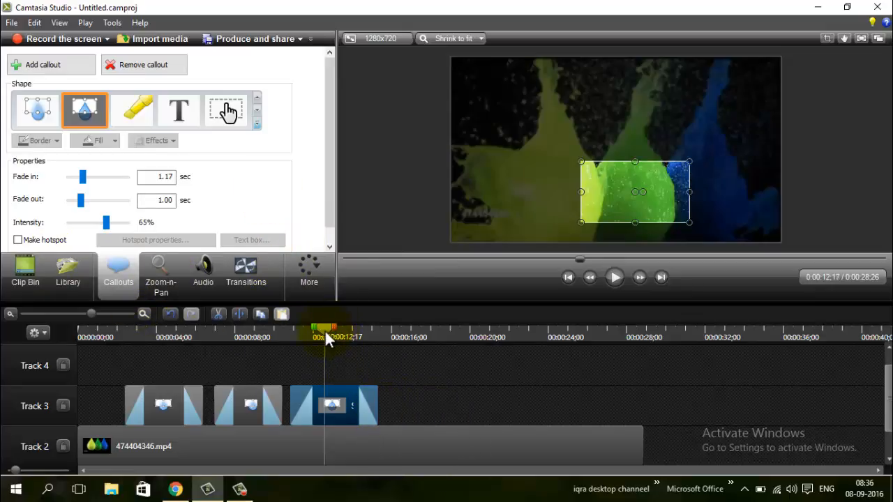
left_click_drag(325, 329, 398, 346)
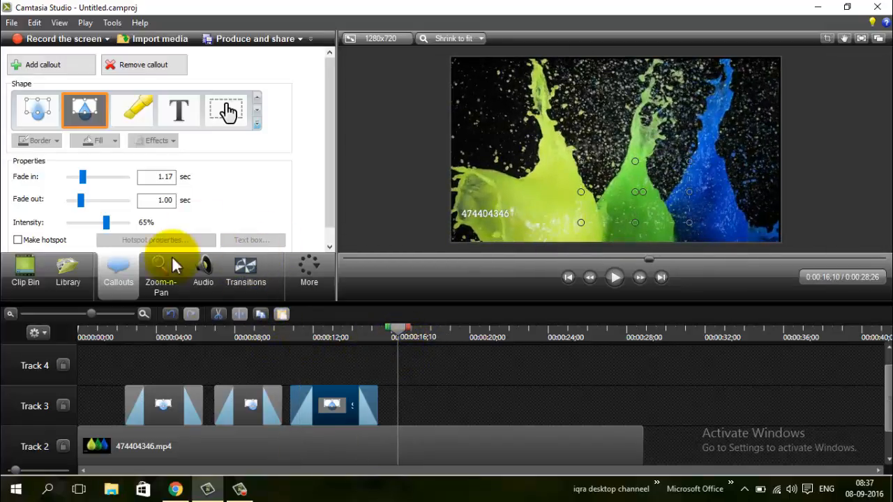
left_click(129, 182)
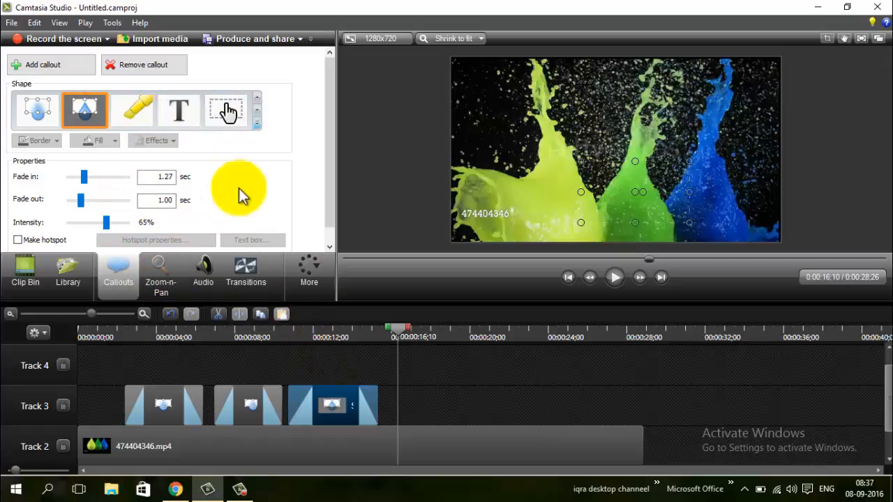
- Change the spotlight callout to a Highlighter spanning 0:00:16;10 and fit it over the number in the video's lower-left corner
left_click(258, 116)
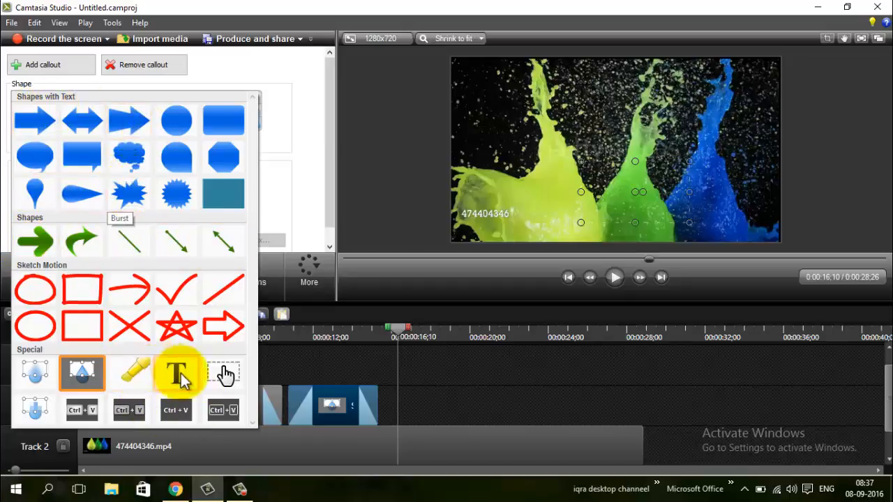
left_click(136, 377)
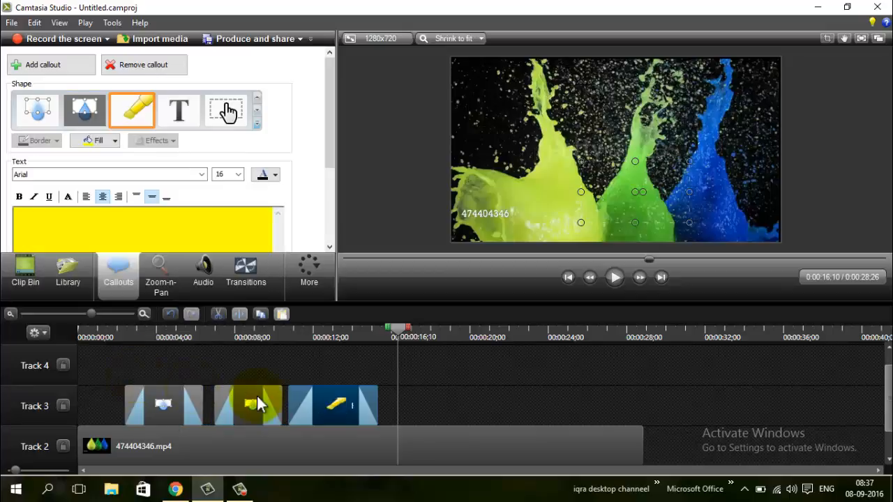
left_click_drag(324, 396, 365, 400)
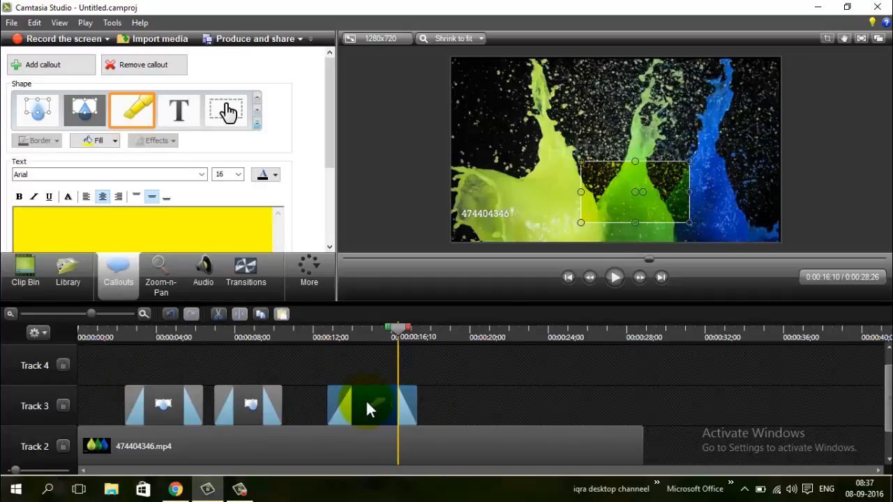
mouse_move(671, 199)
left_mouse_down()
mouse_move(564, 206)
mouse_move(513, 235)
left_mouse_up()
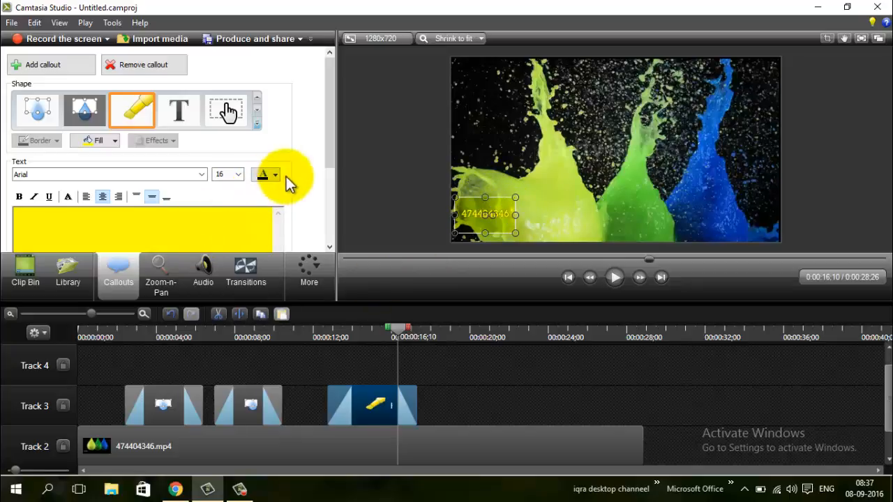
- Set the highlighter's fill to a darker yellow and shorten its clip on Track 3 to end at 0:00:16;10
left_click(113, 143)
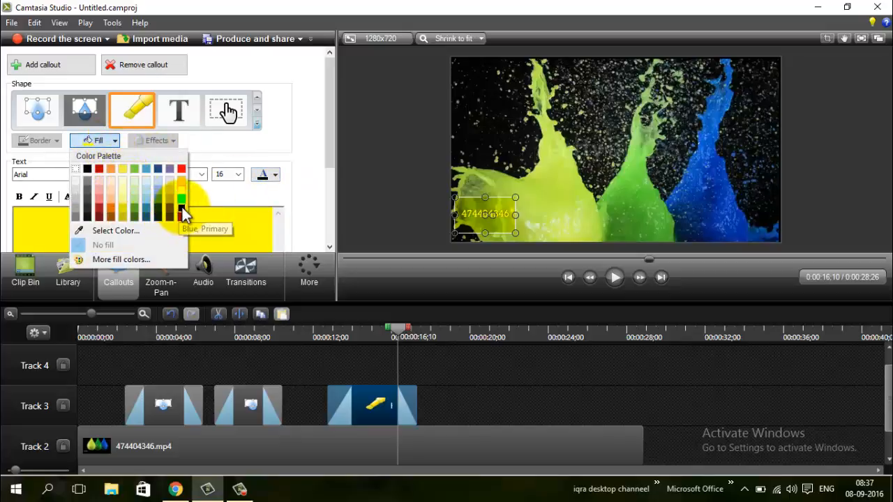
left_click(78, 170)
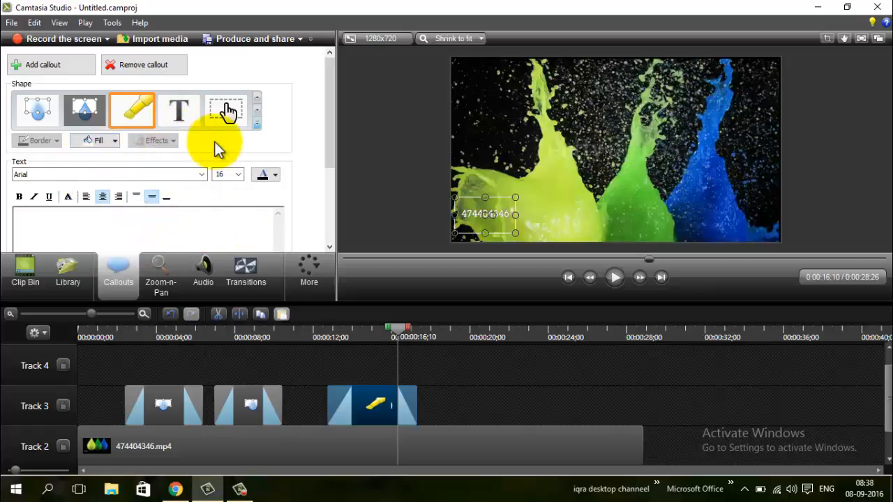
left_click(115, 141)
left_click(123, 214)
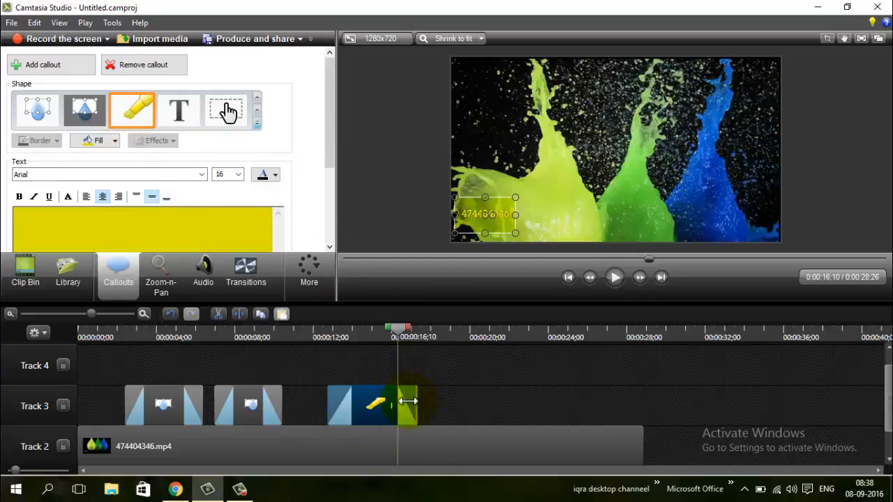
mouse_move(408, 401)
left_mouse_down()
mouse_move(386, 398)
mouse_move(397, 400)
left_mouse_up()
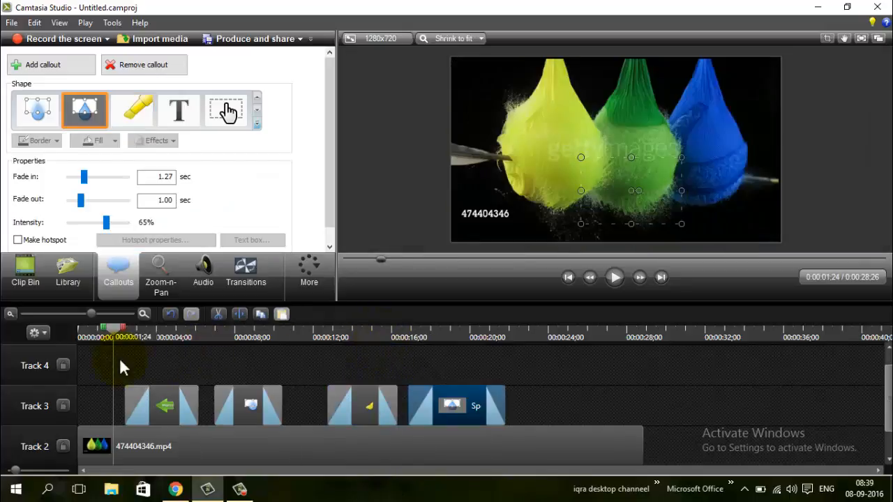
- Play the timeline from 0:00:01;24 through all the callouts and pause at 0:00:23;13
left_click(611, 277)
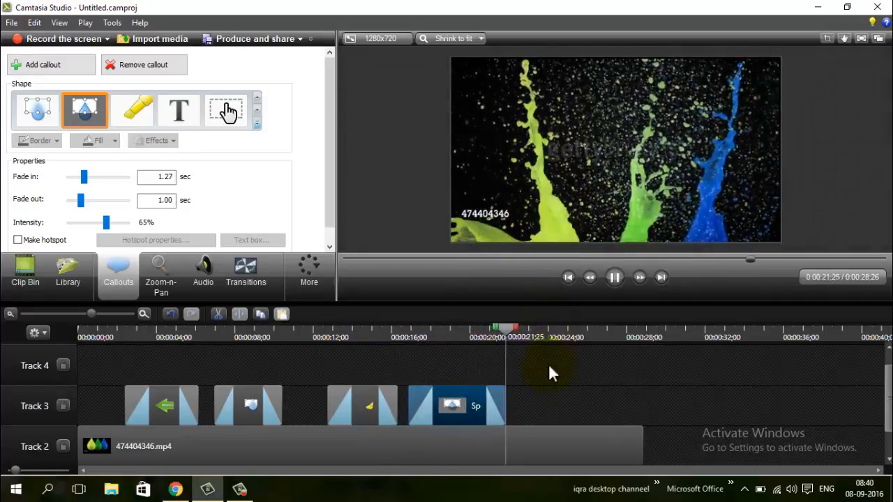
left_click(614, 277)
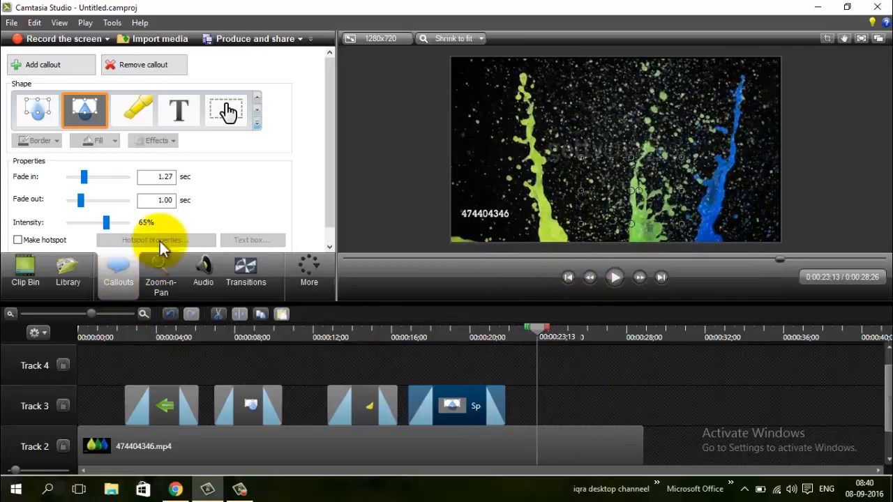
- Change the last spotlight callout to Text and add another text callout on Track 3, running from 0:00:23;13 to the video's end
left_click(180, 110)
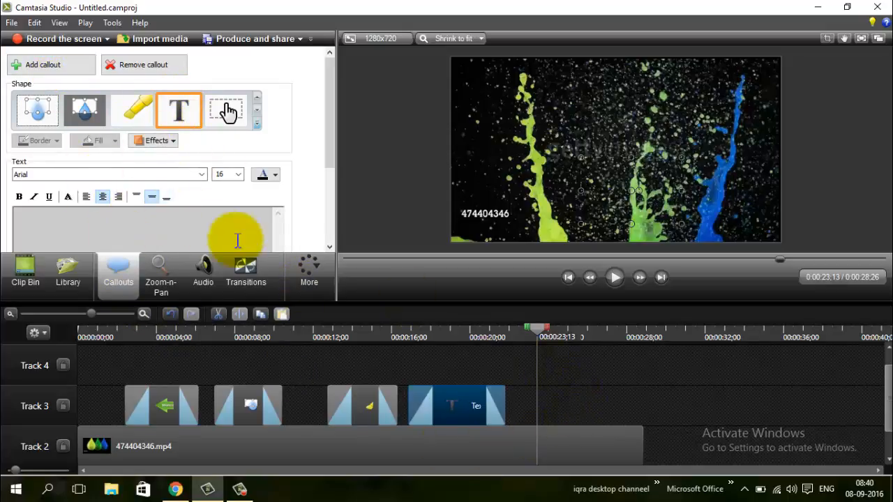
left_click(31, 65)
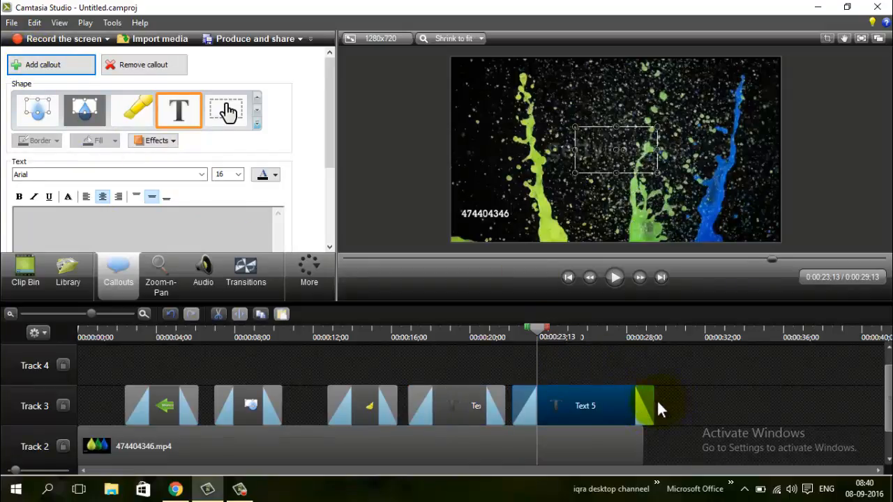
left_click_drag(651, 405, 617, 412)
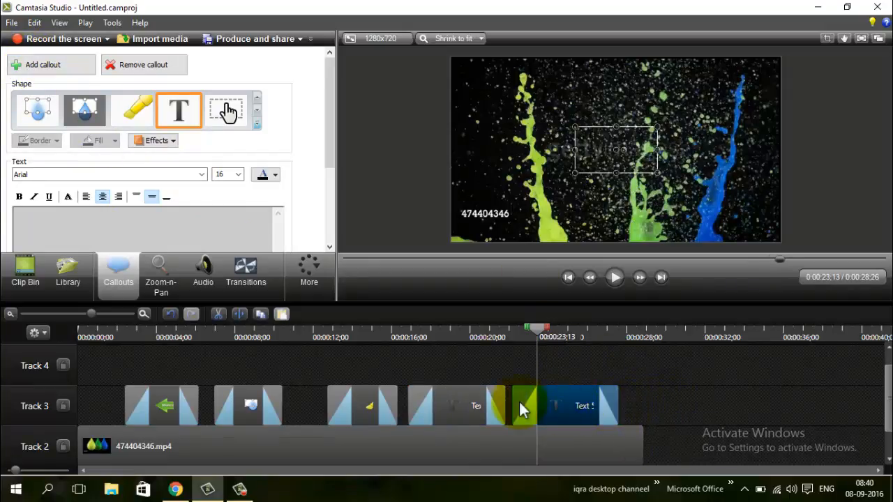
left_click_drag(561, 407, 453, 371)
left_click_drag(507, 355, 563, 410)
- At 0:00:25;16, enter "Thanks for watching" in the new text callout and set its font size to 40
left_click_drag(537, 344, 578, 359)
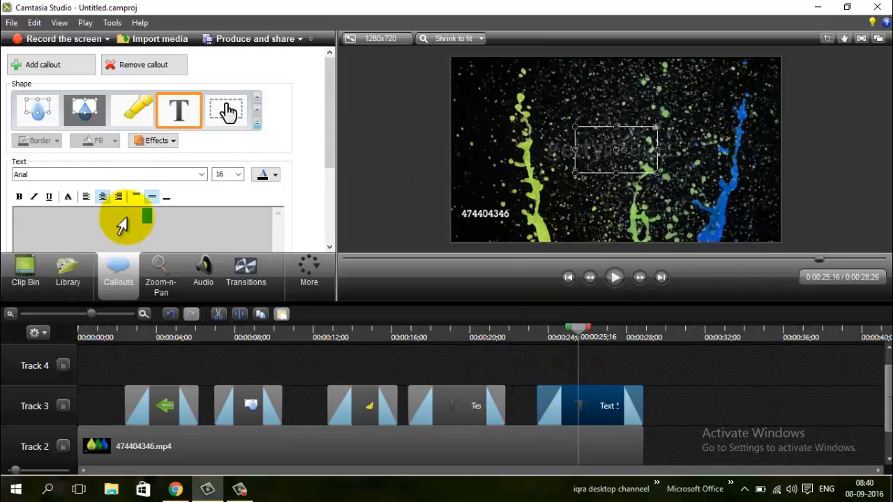
left_click(164, 229)
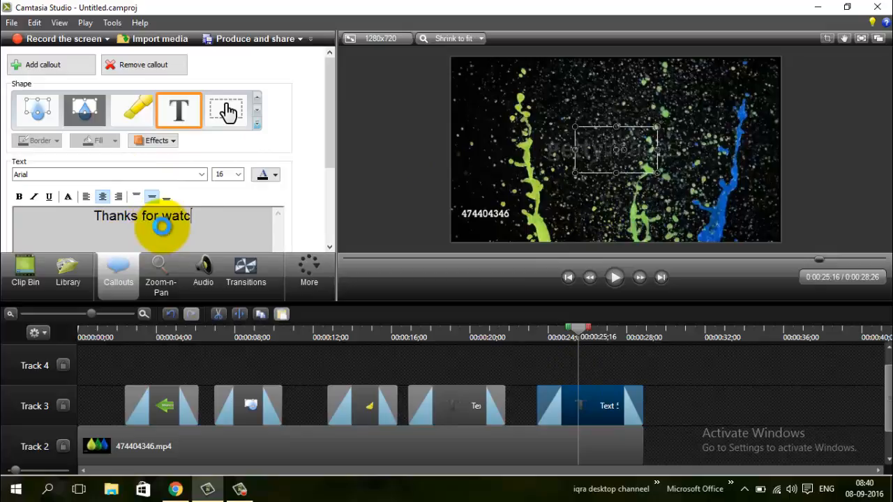
type("Thanks for watching")
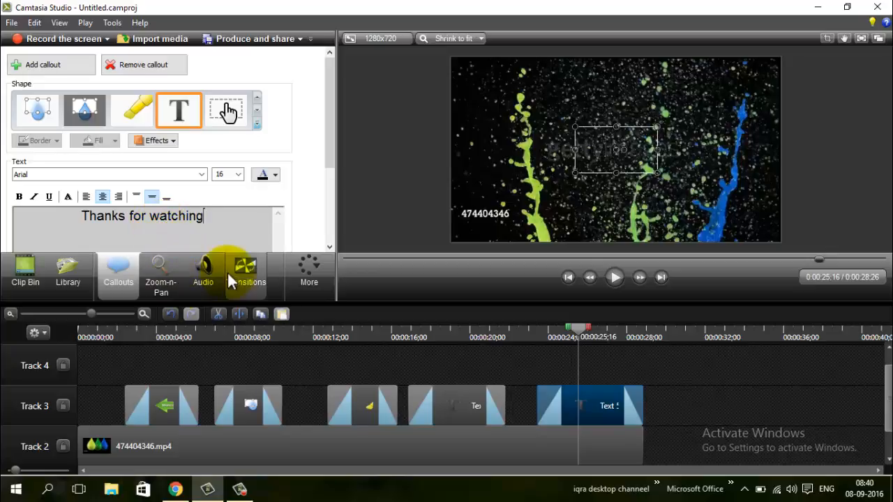
key("ctrl+a")
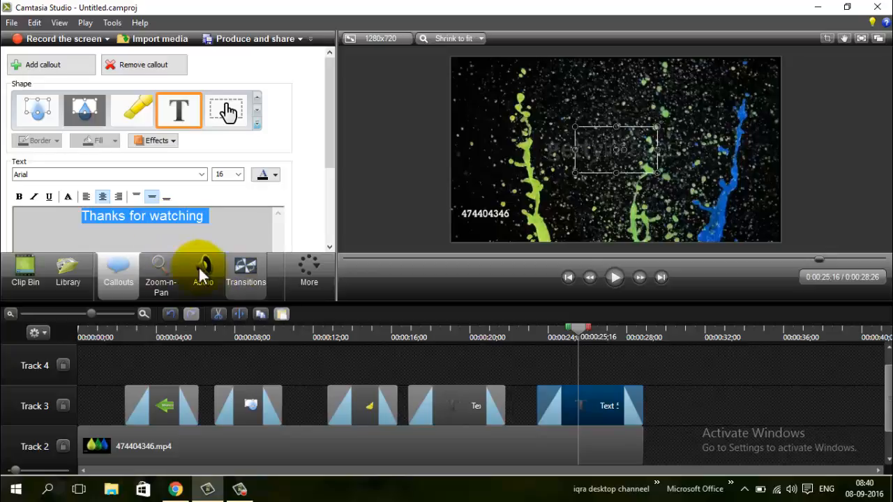
double_click(226, 175)
type("40")
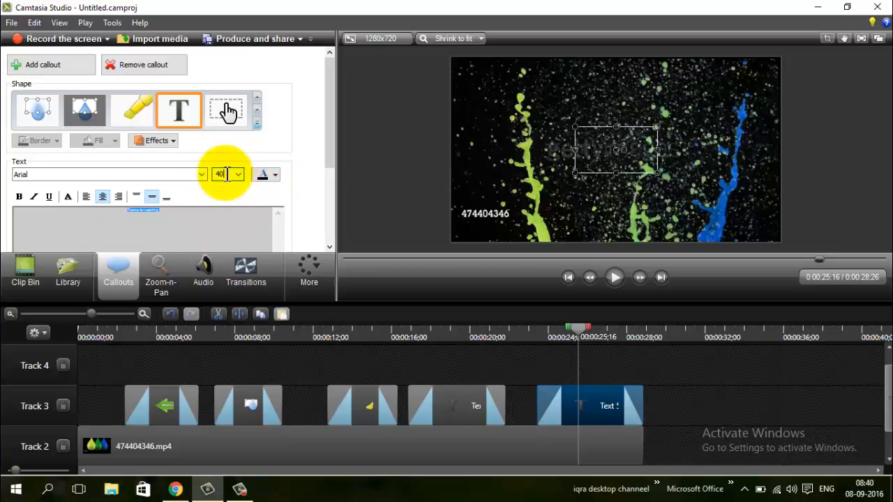
- Make the "Thanks for watching" text white and place the callout at the bottom centre of the video, wide enough for one line
key("Return")
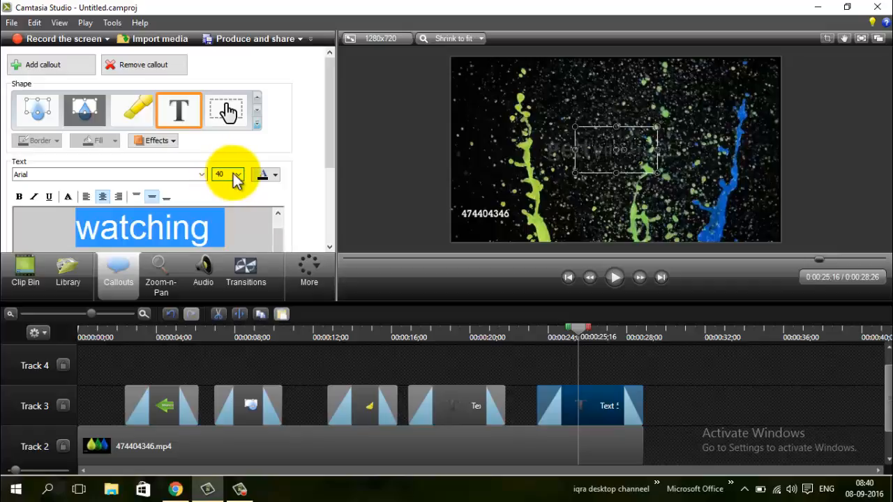
left_click(275, 175)
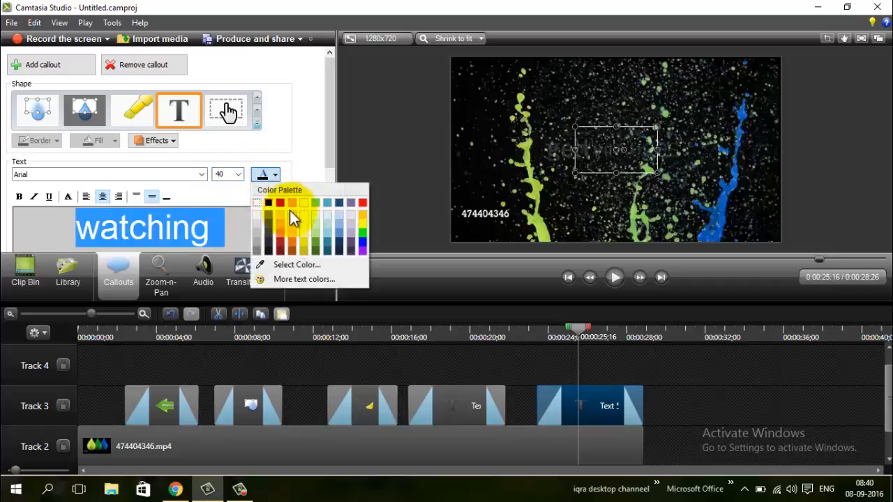
left_click(257, 202)
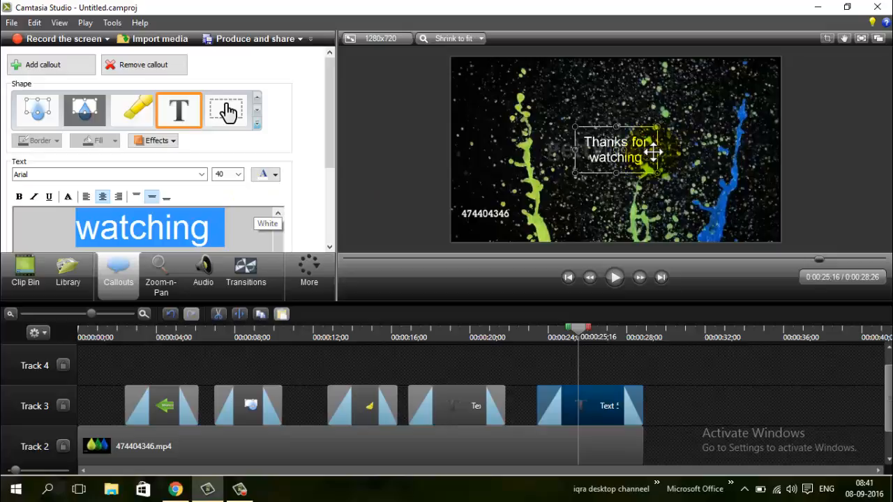
left_click_drag(658, 152, 660, 228)
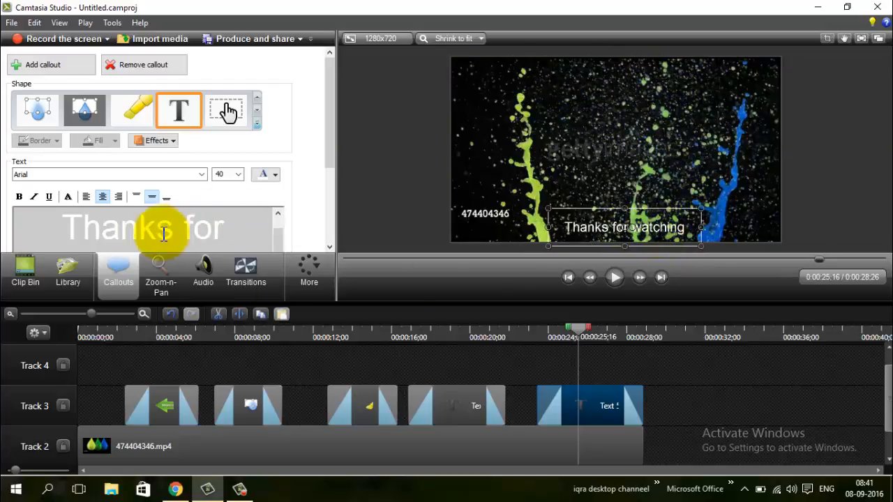
- Make all of the "Thanks for watching" callout text bold
left_click(195, 234)
key("ctrl+a")
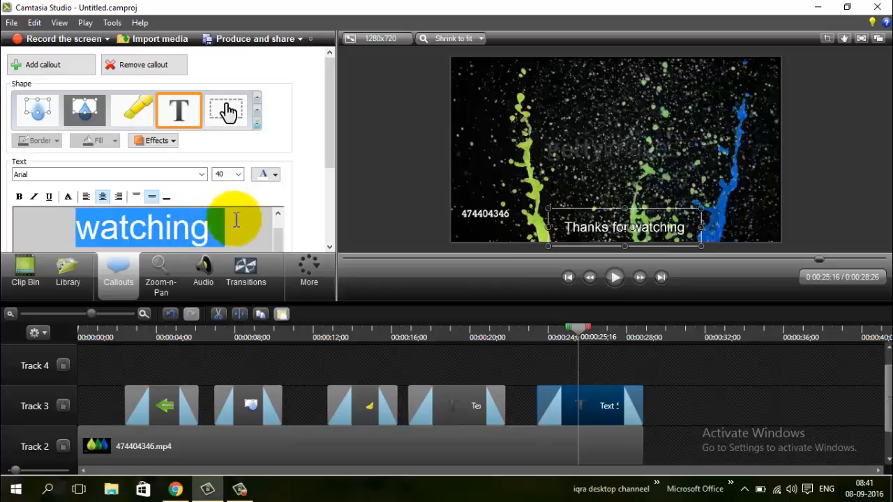
left_click(270, 175)
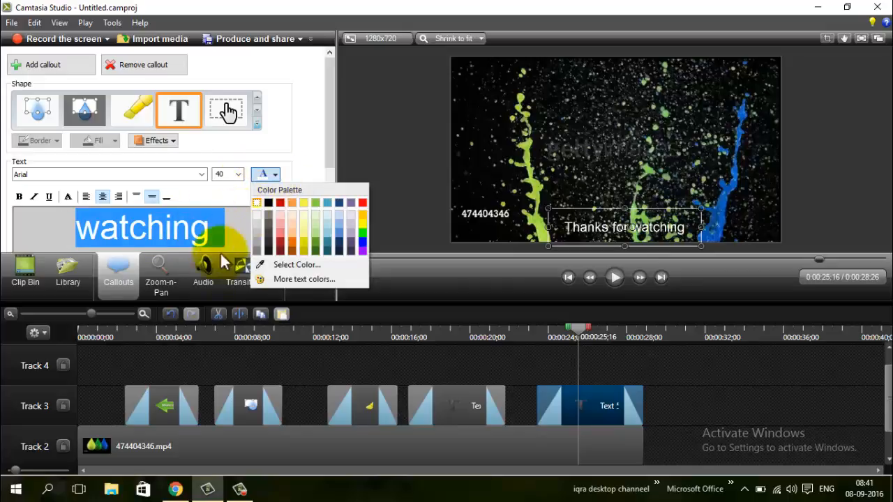
left_click(20, 198)
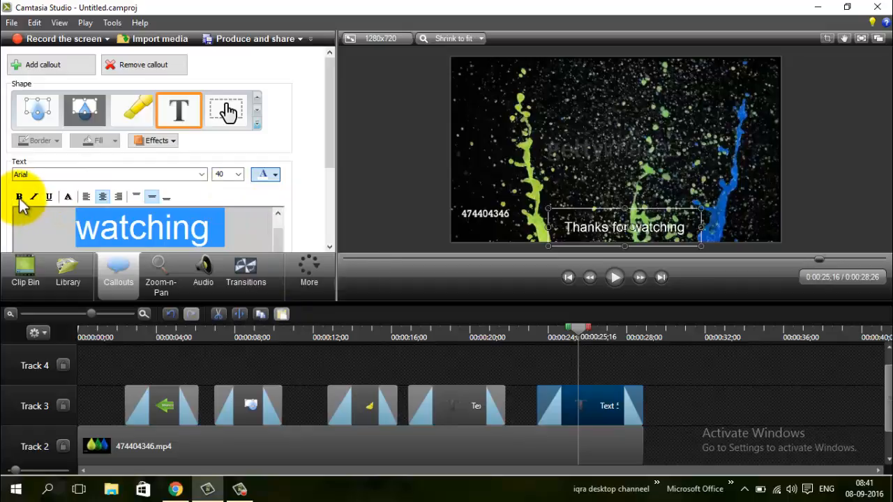
left_click(20, 198)
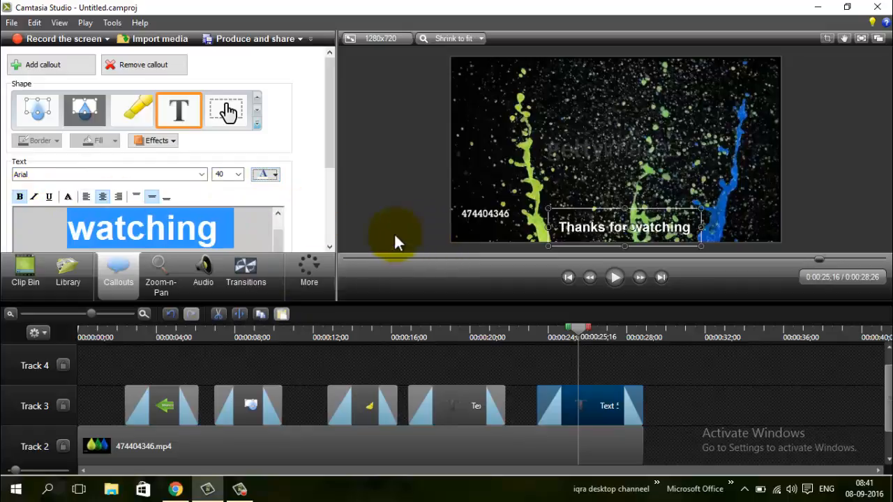